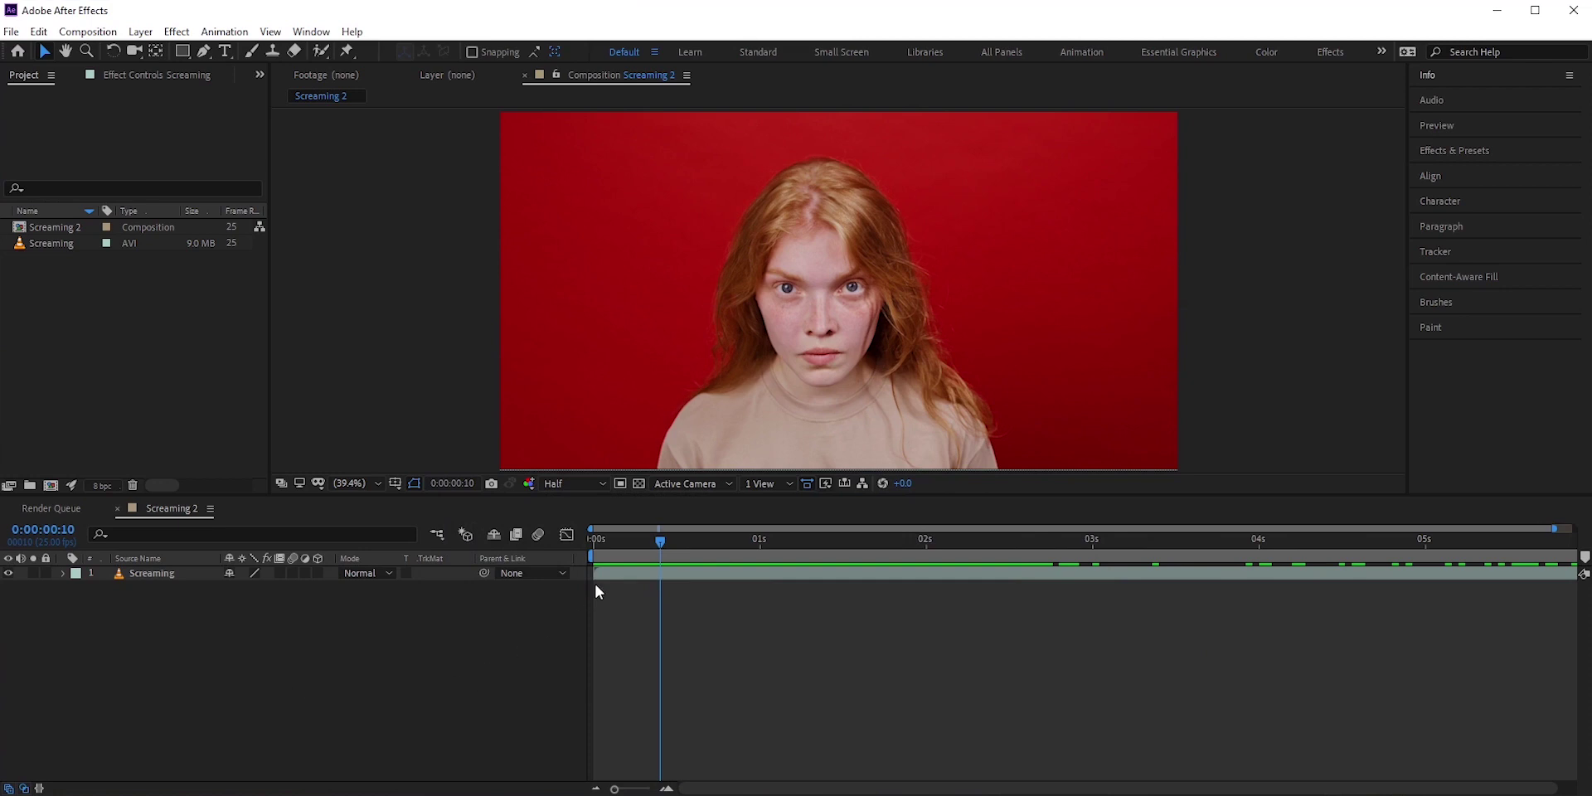
# - Find Shatter by searching 'shatt' and apply it to the Screaming layer
pyautogui.moveTo(660, 543); pyautogui.dragTo(725, 575)
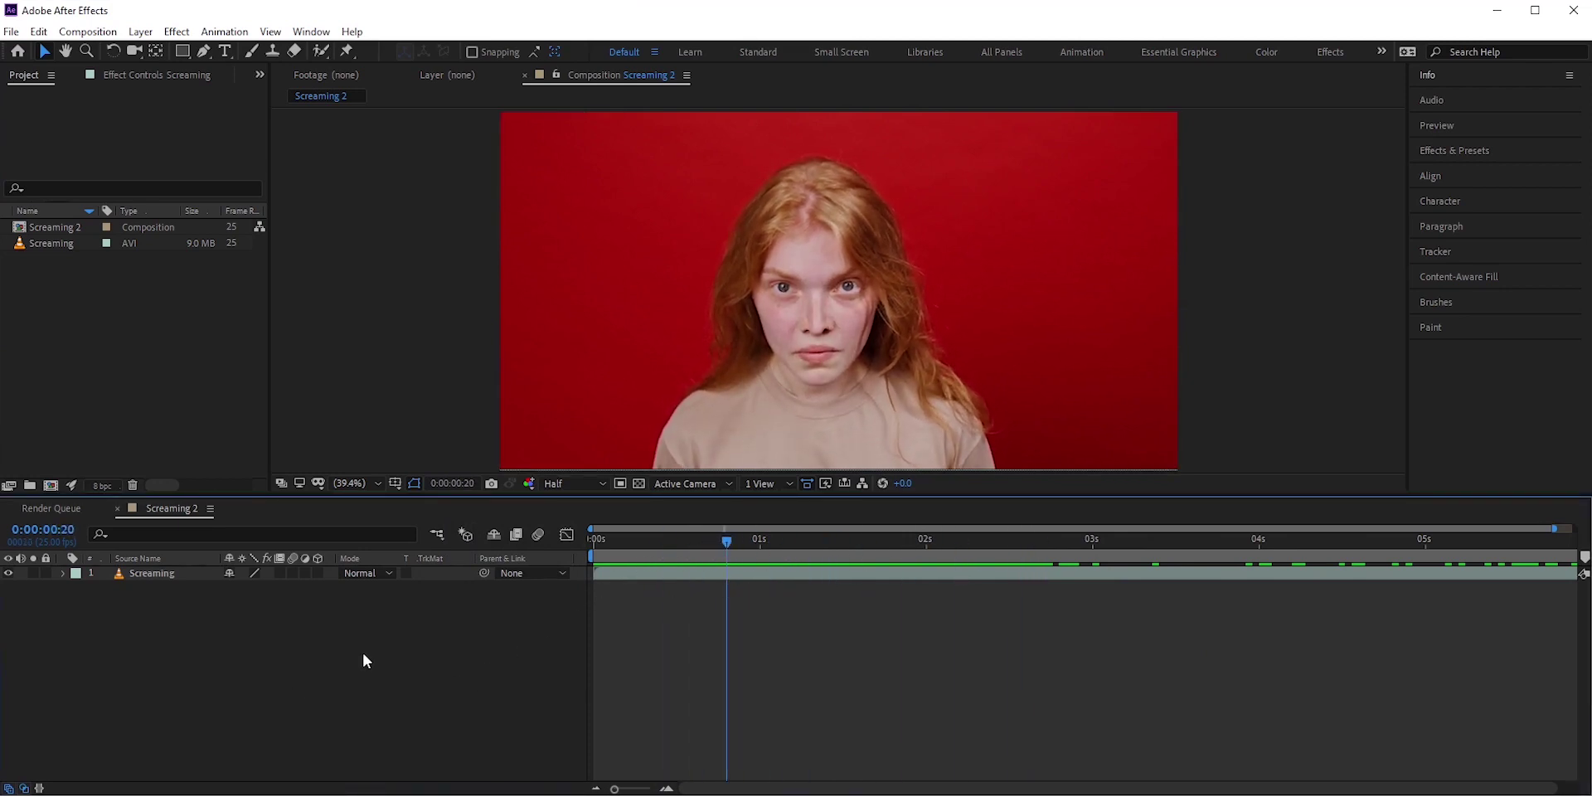
pyautogui.click(145, 574)
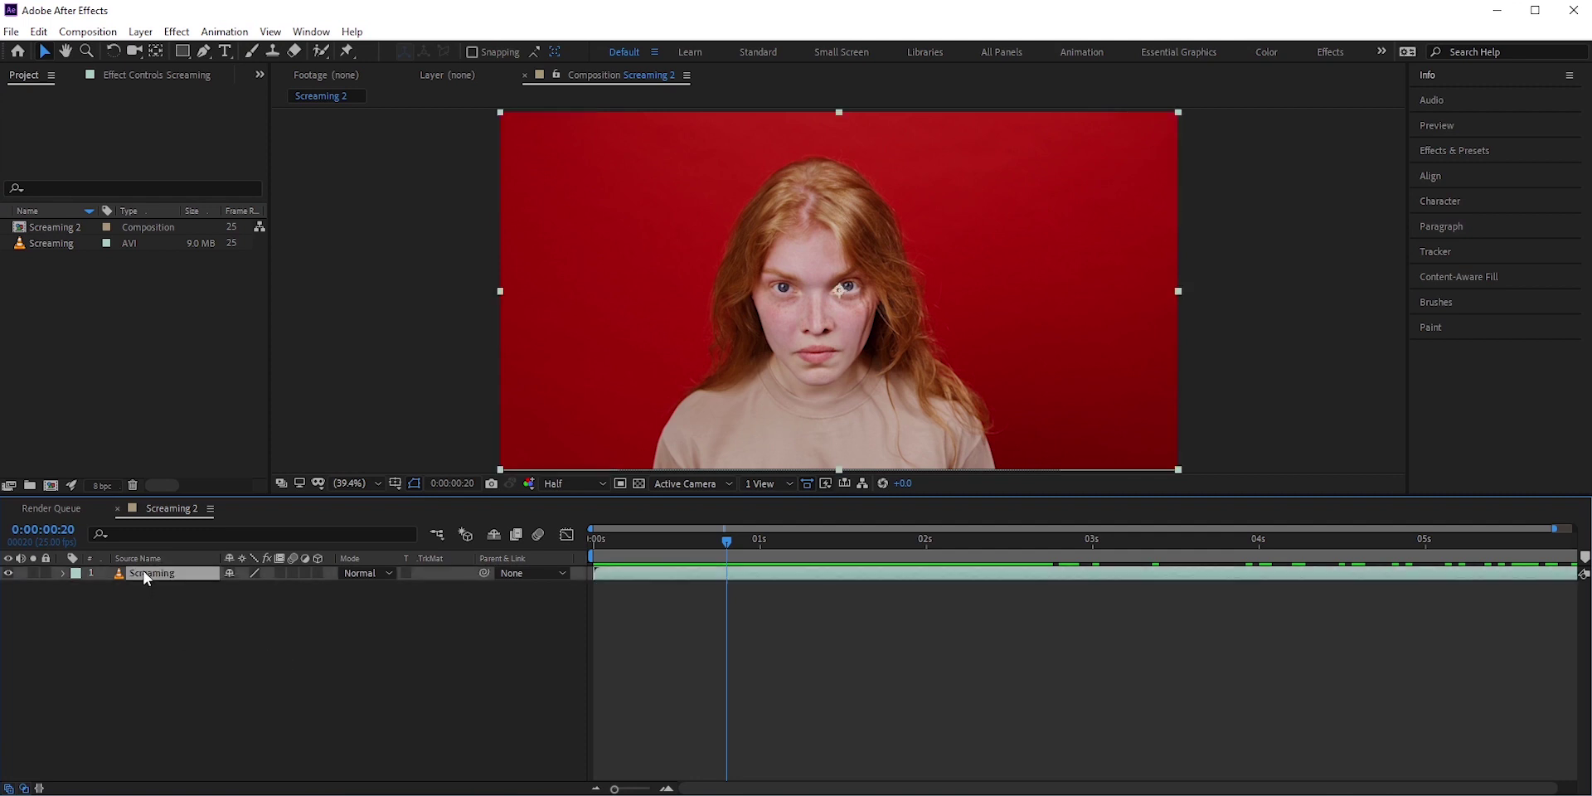
pyautogui.click(1479, 152)
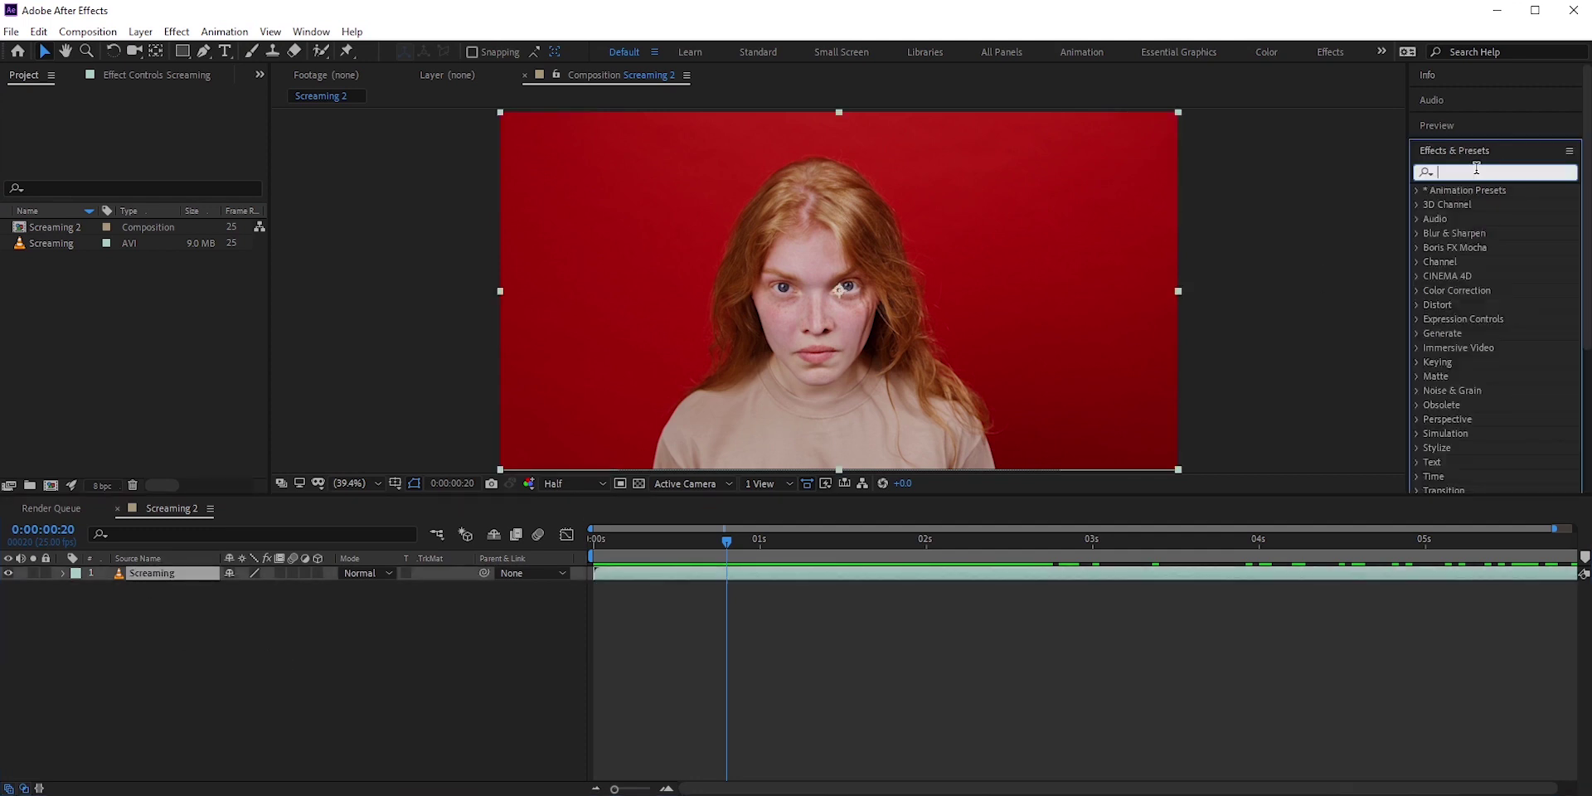
pyautogui.write('shatt')
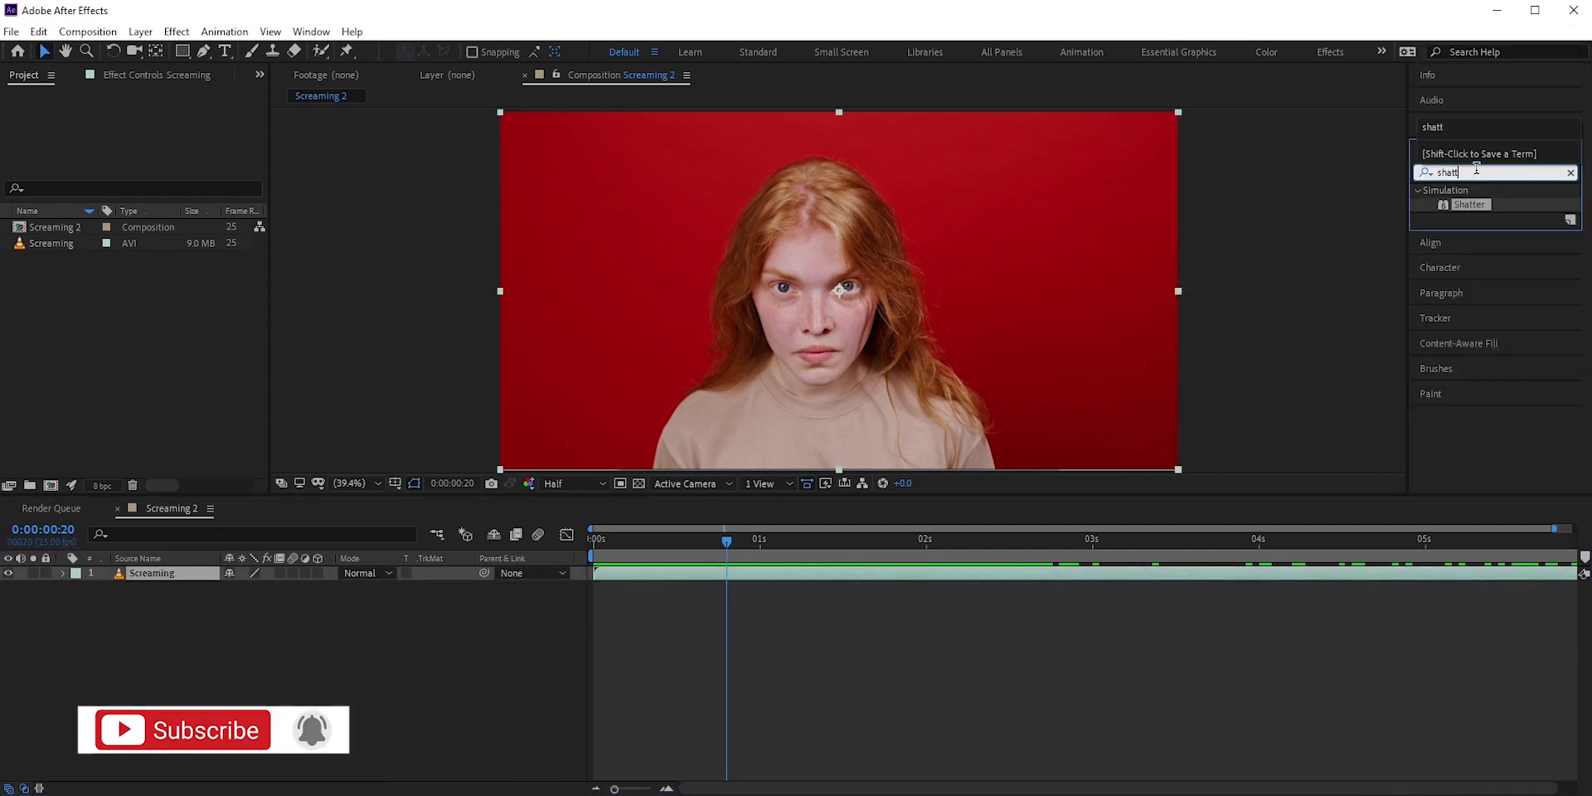
pyautogui.doubleClick(1470, 205)
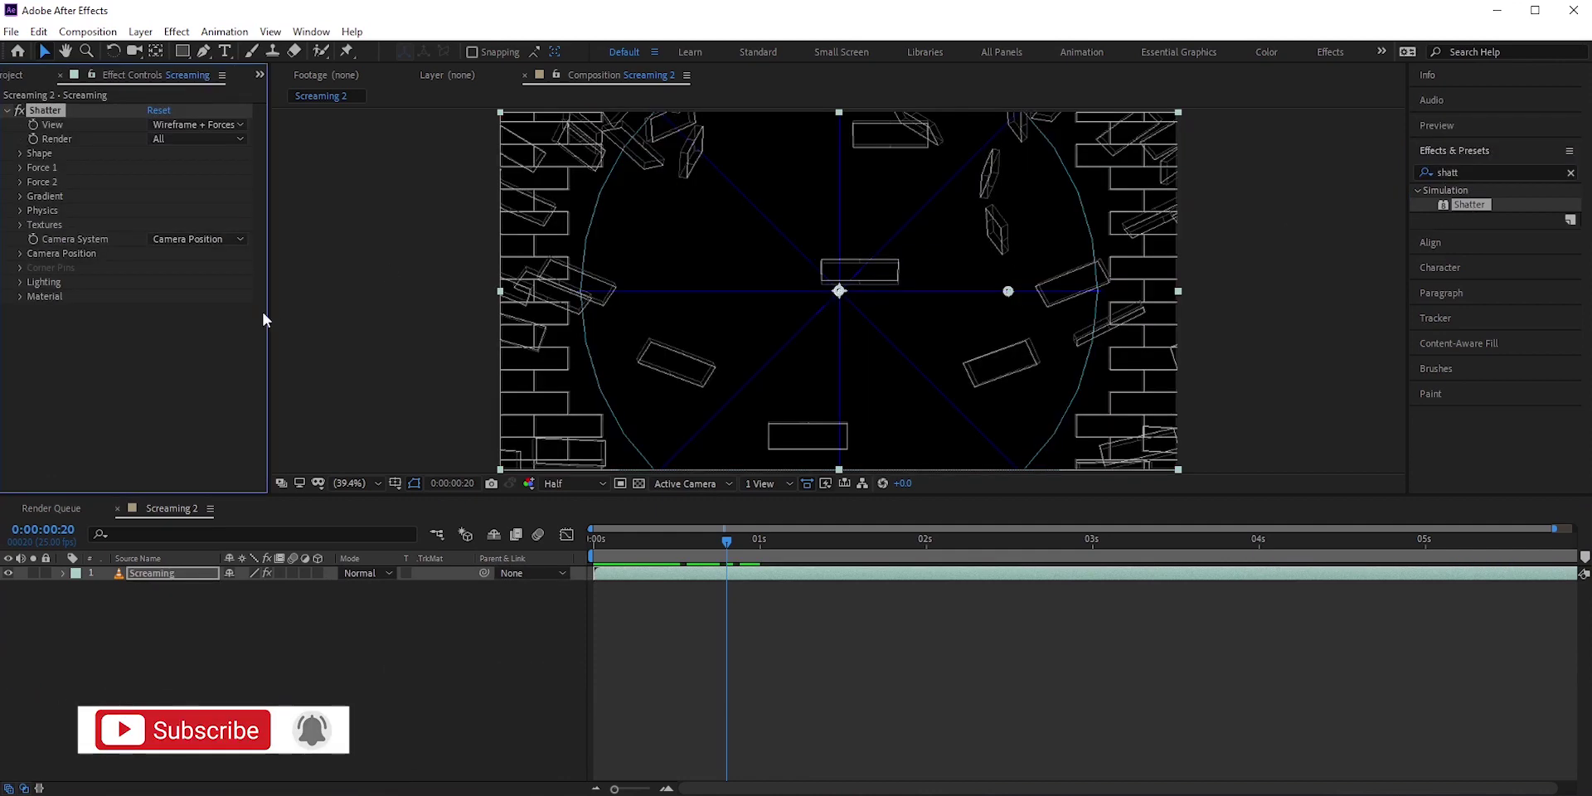
# - Preview the shatter and switch its View from wireframe to Rendered
pyautogui.moveTo(719, 542); pyautogui.dragTo(699, 574)
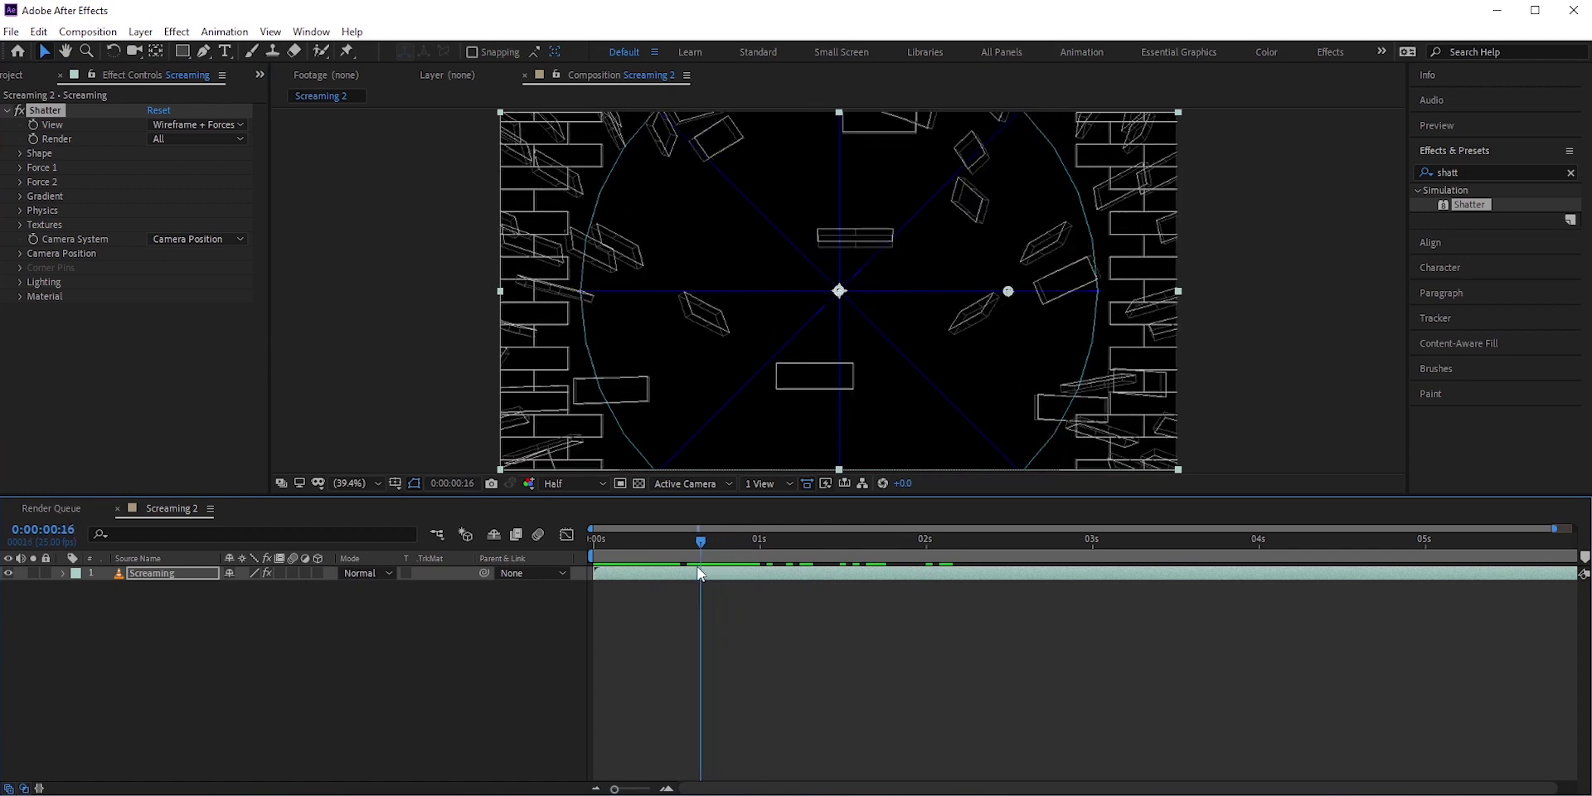
pyautogui.click(199, 125)
pyautogui.click(199, 143)
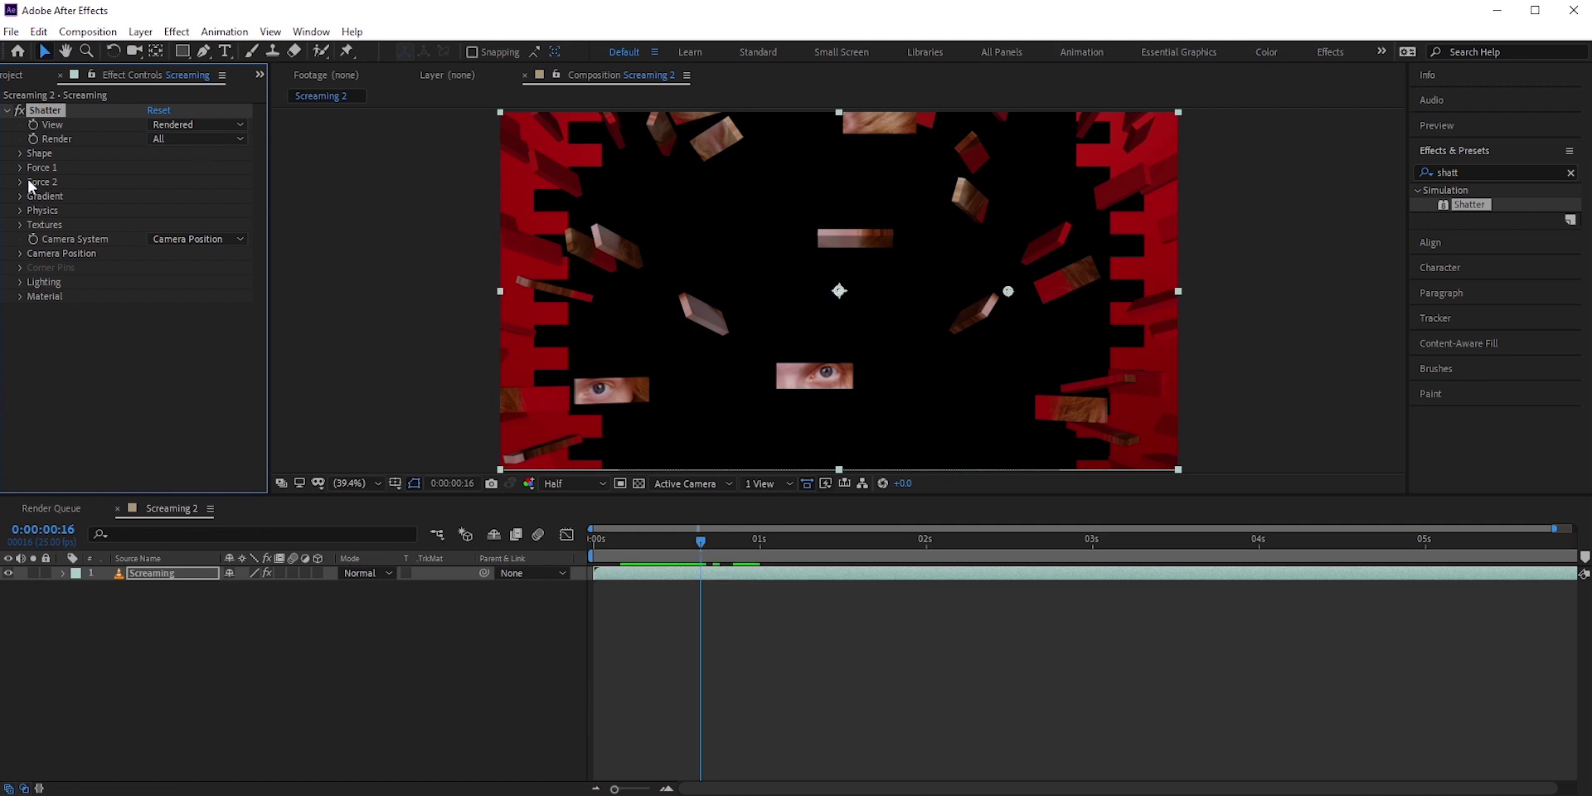
# - Set the Shatter Shape pattern to Glass and preview the glass shards
pyautogui.click(20, 153)
pyautogui.click(202, 169)
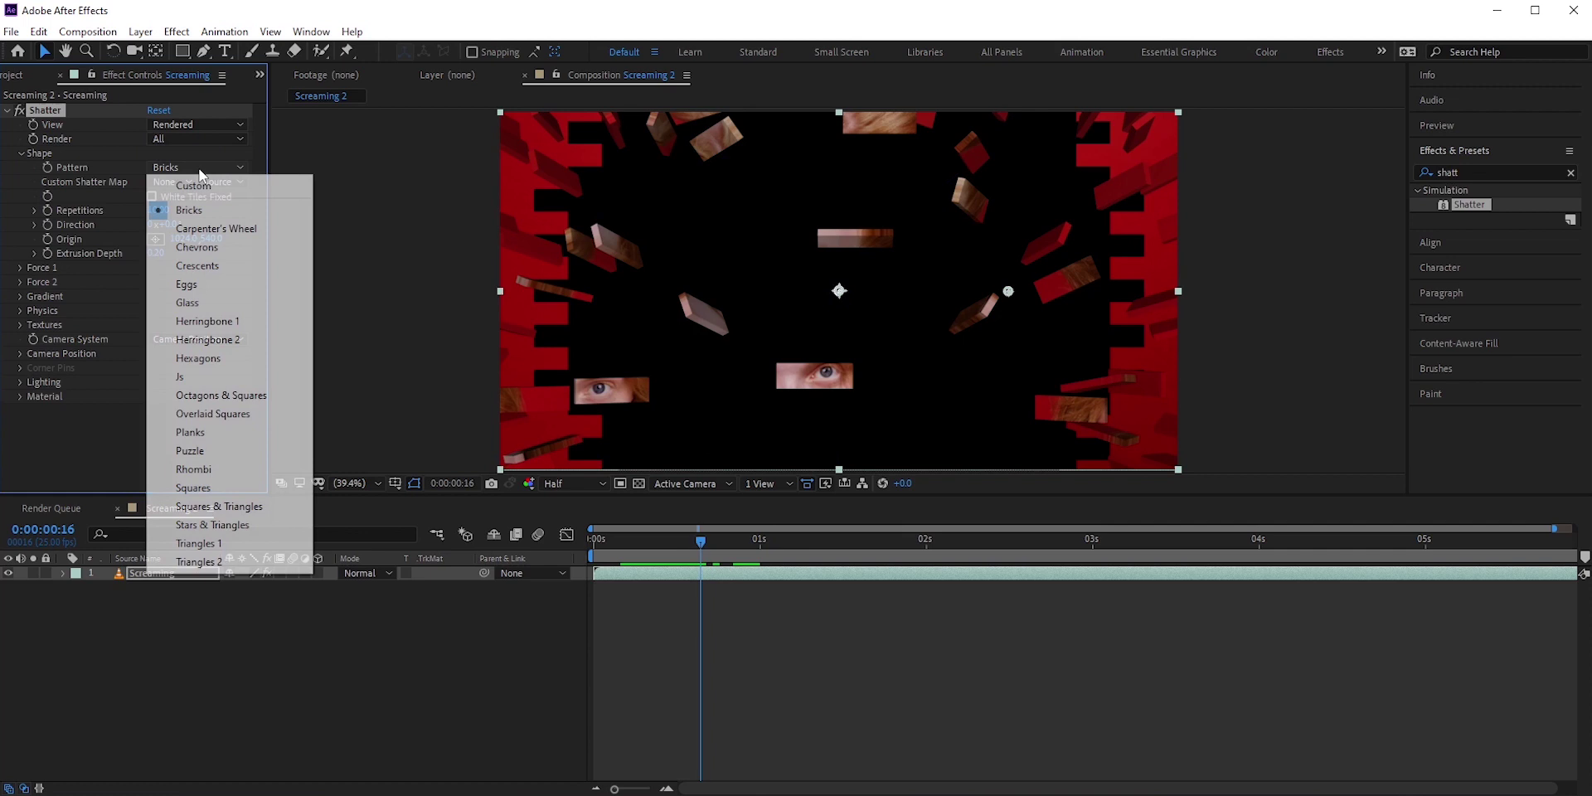
pyautogui.click(212, 303)
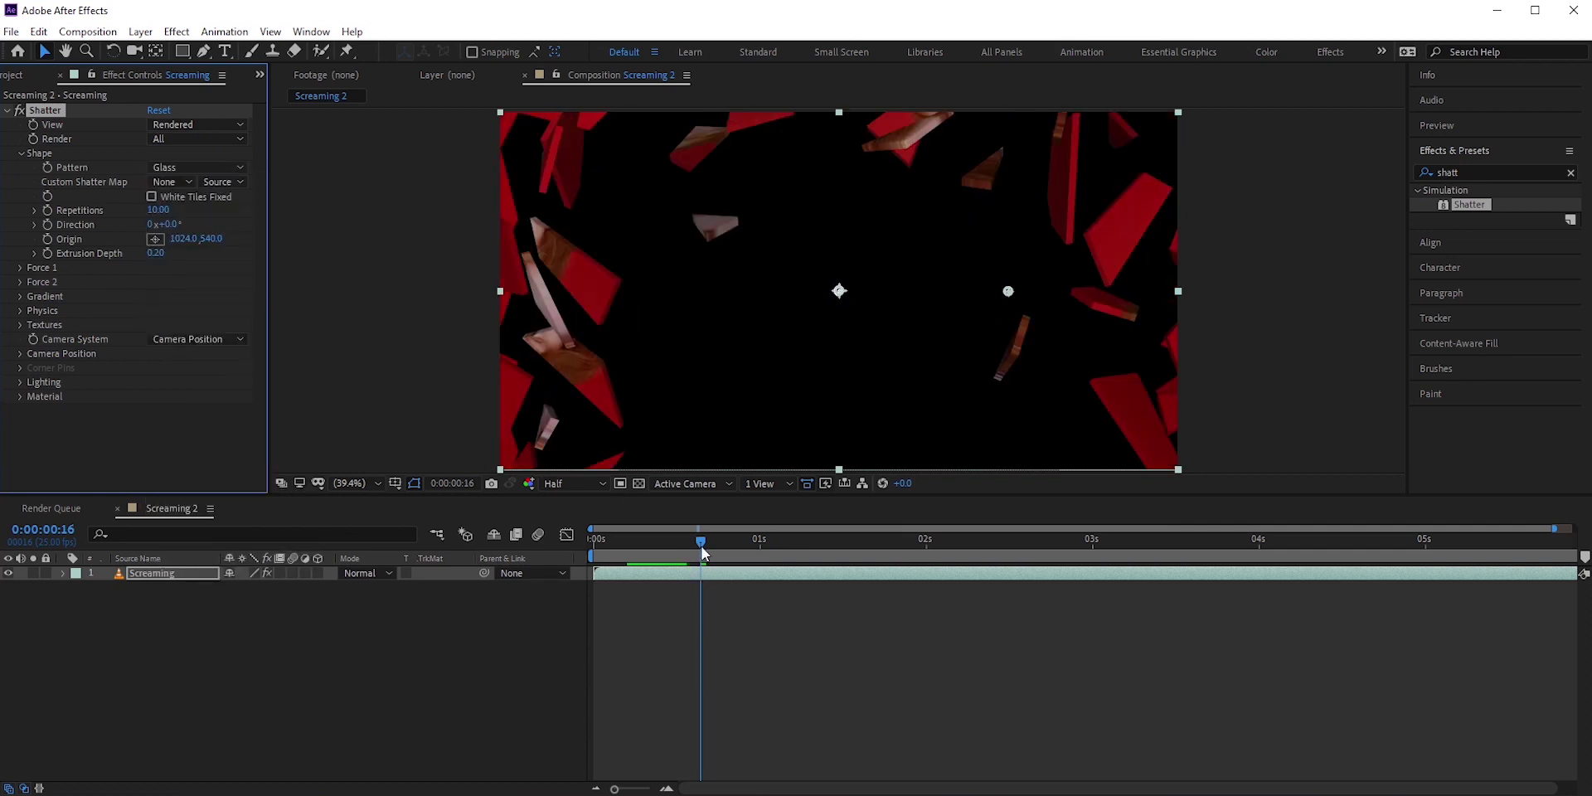
pyautogui.moveTo(702, 549); pyautogui.dragTo(633, 548)
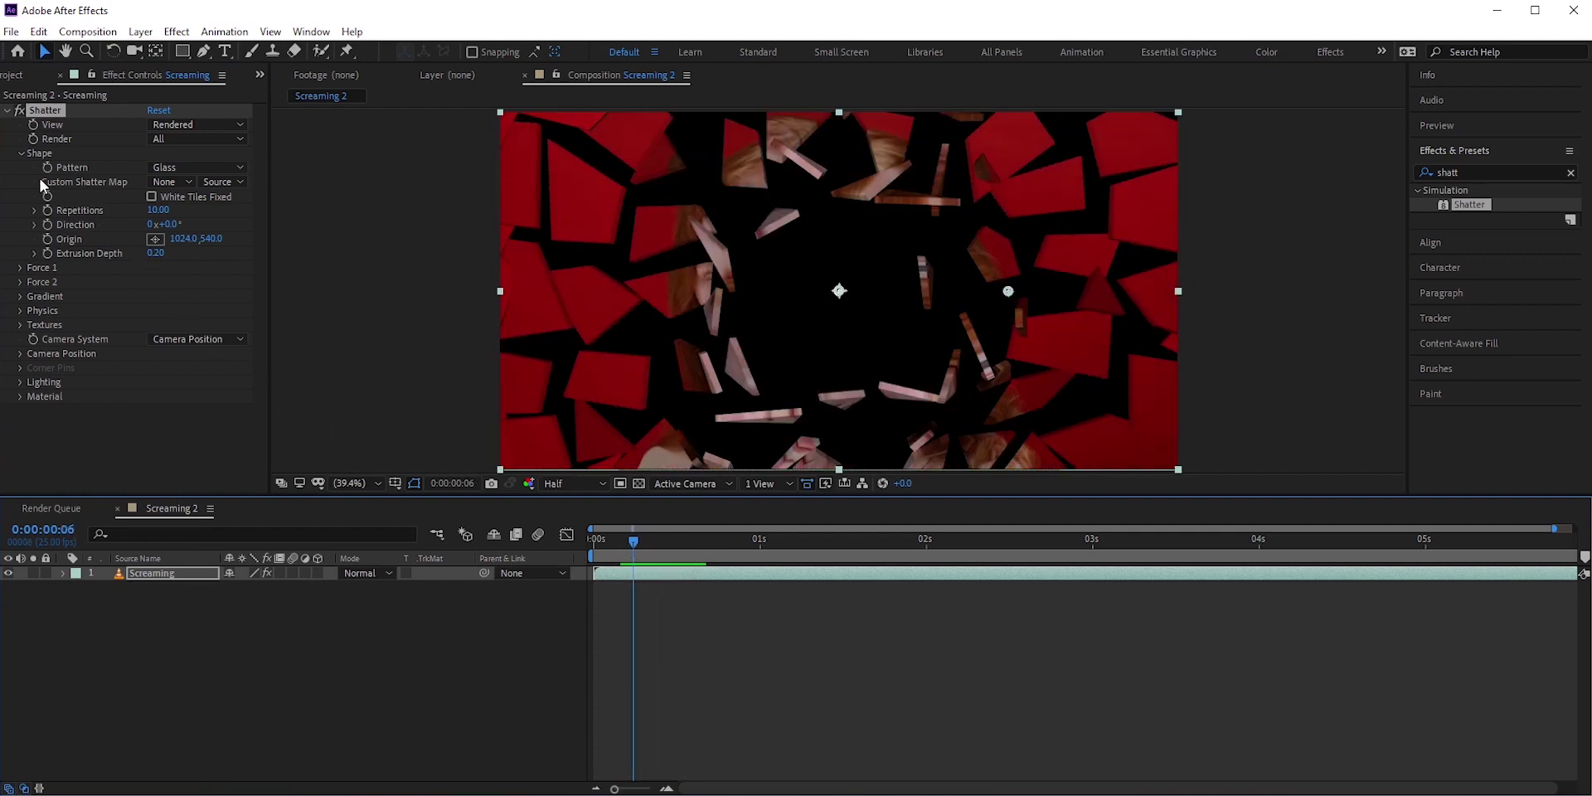
# - Lower the Shatter Extrusion Depth to 0.06
pyautogui.click(155, 254)
pyautogui.write('0.06')
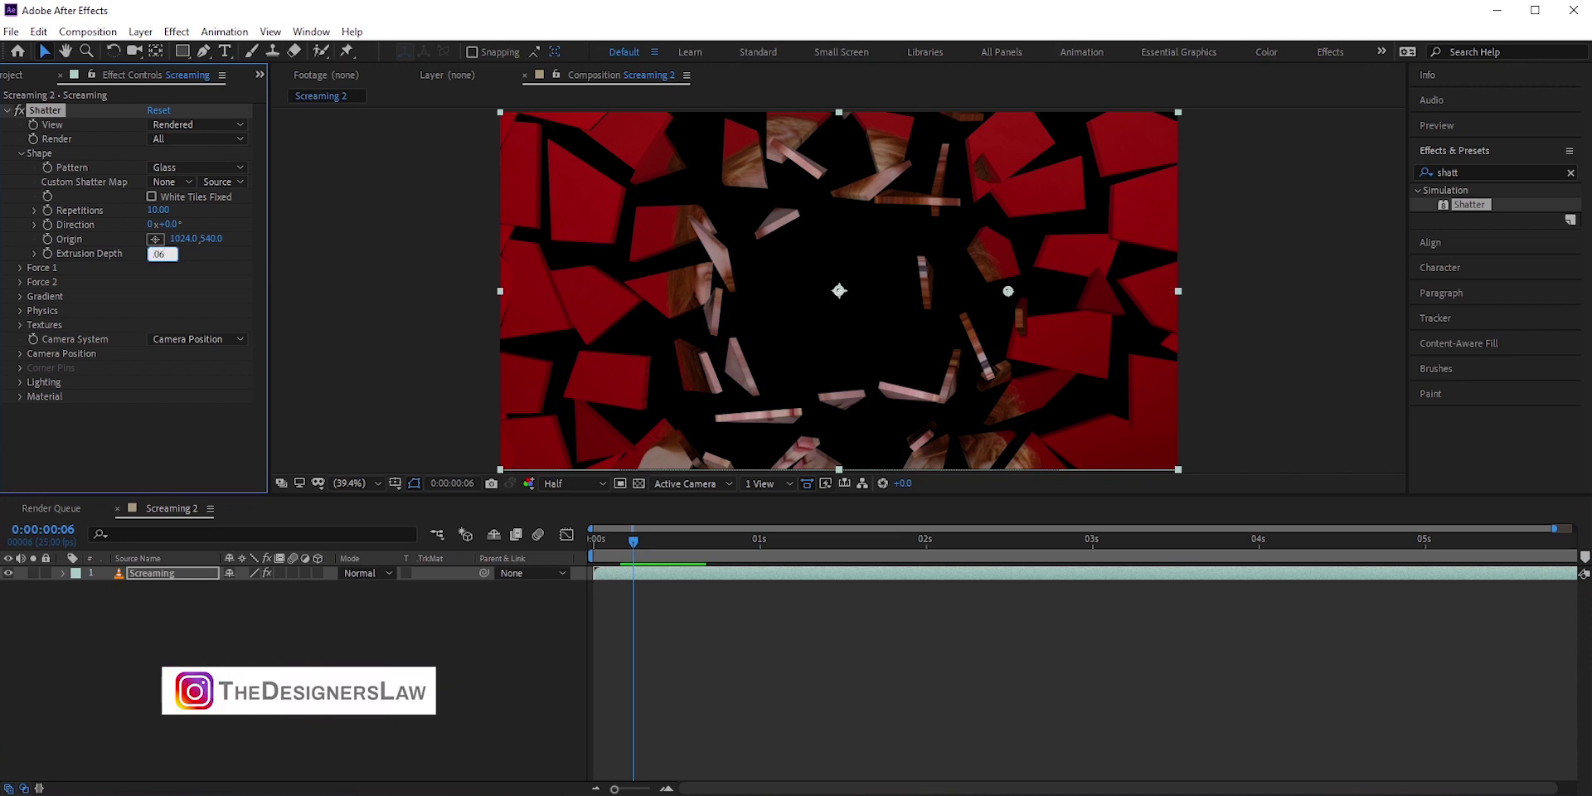
pyautogui.press('Return')
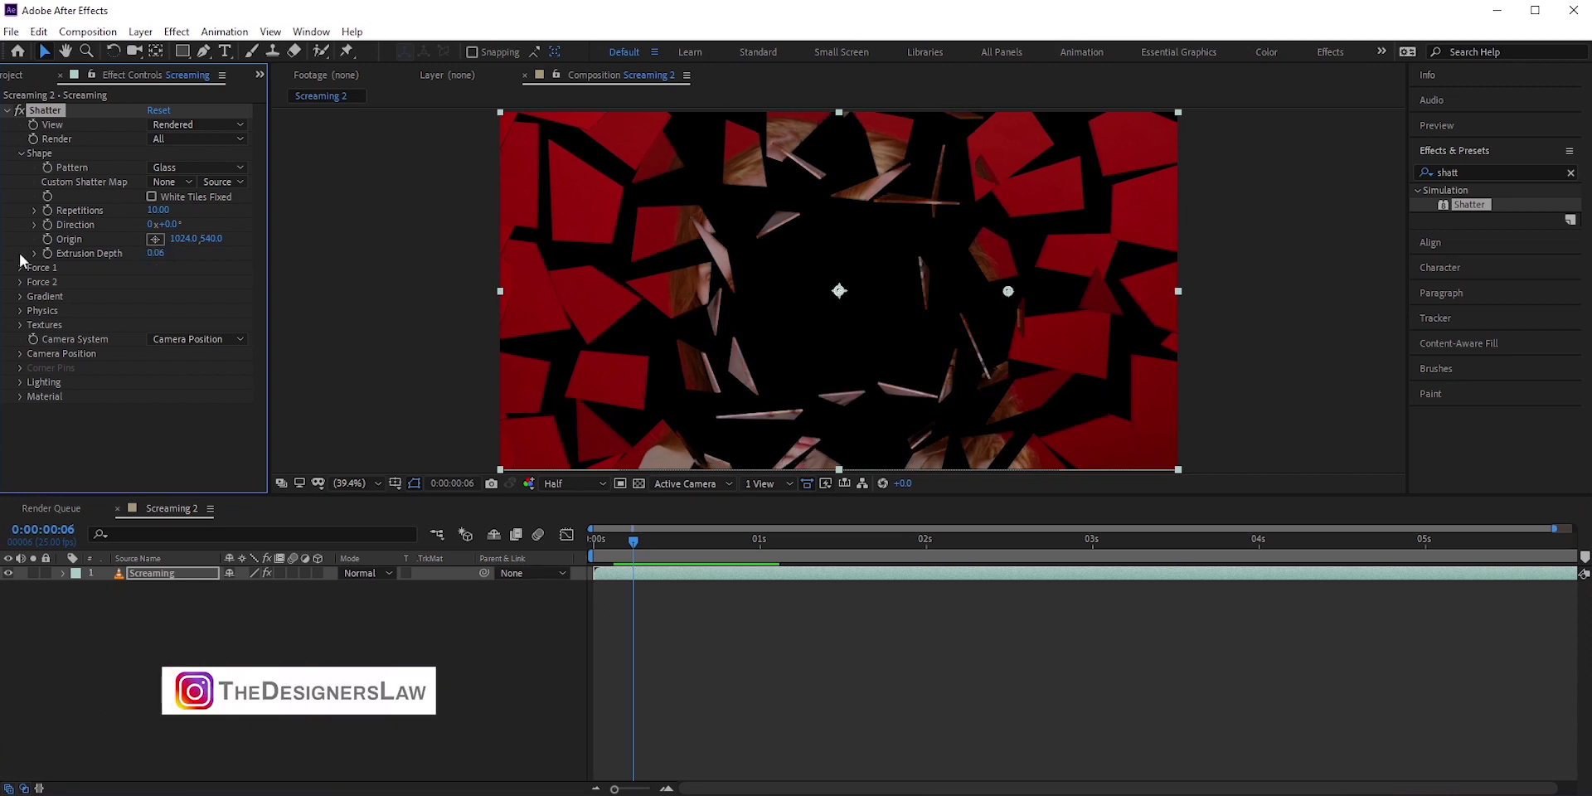
# - Raise Shatter's Physics Gravity from 3.00 to 8.00 and play a preview
pyautogui.click(21, 154)
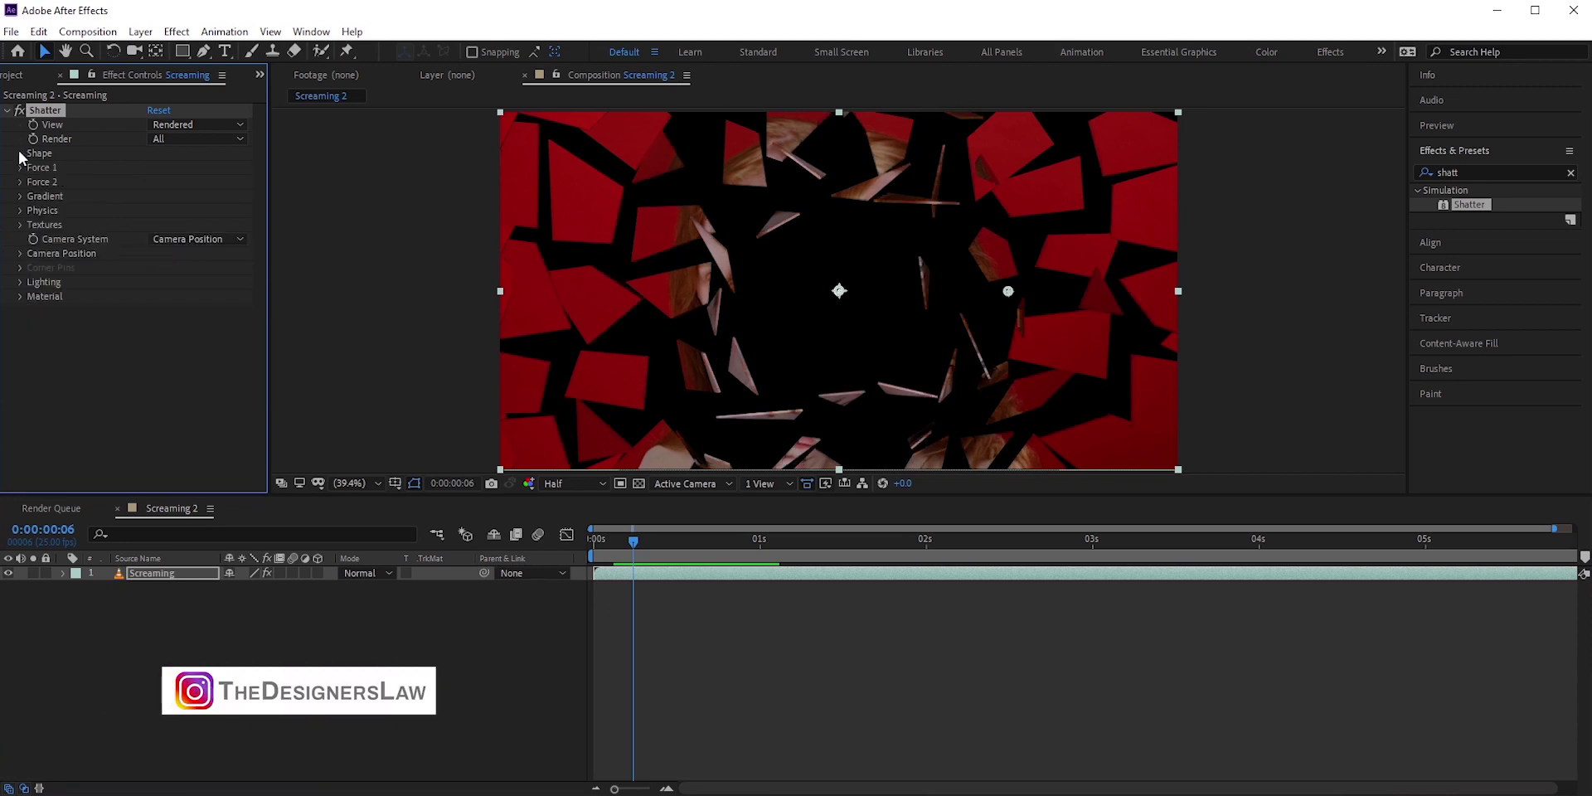
pyautogui.click(20, 168)
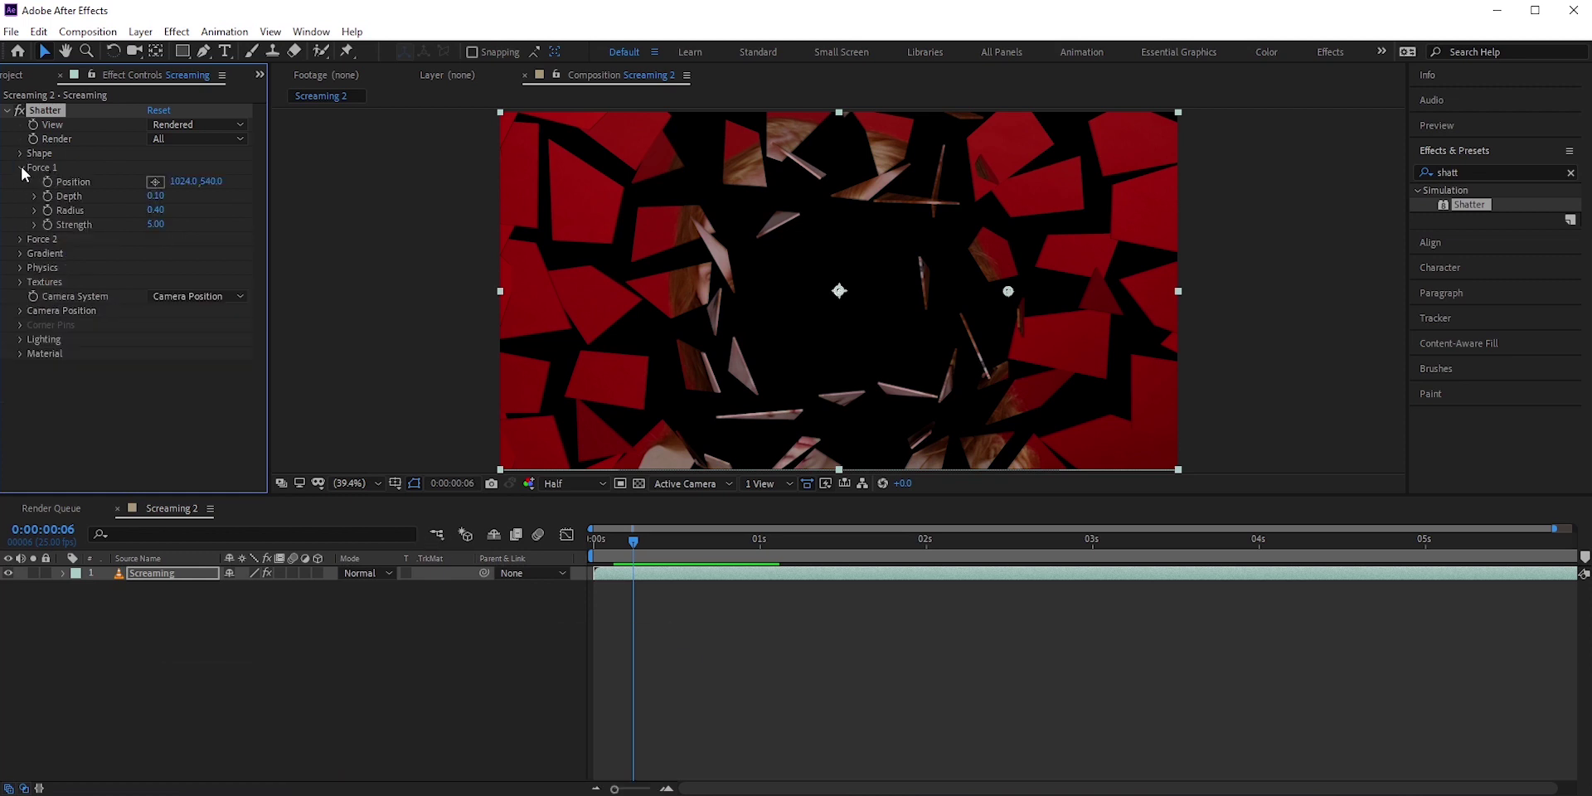
pyautogui.click(21, 168)
pyautogui.click(21, 210)
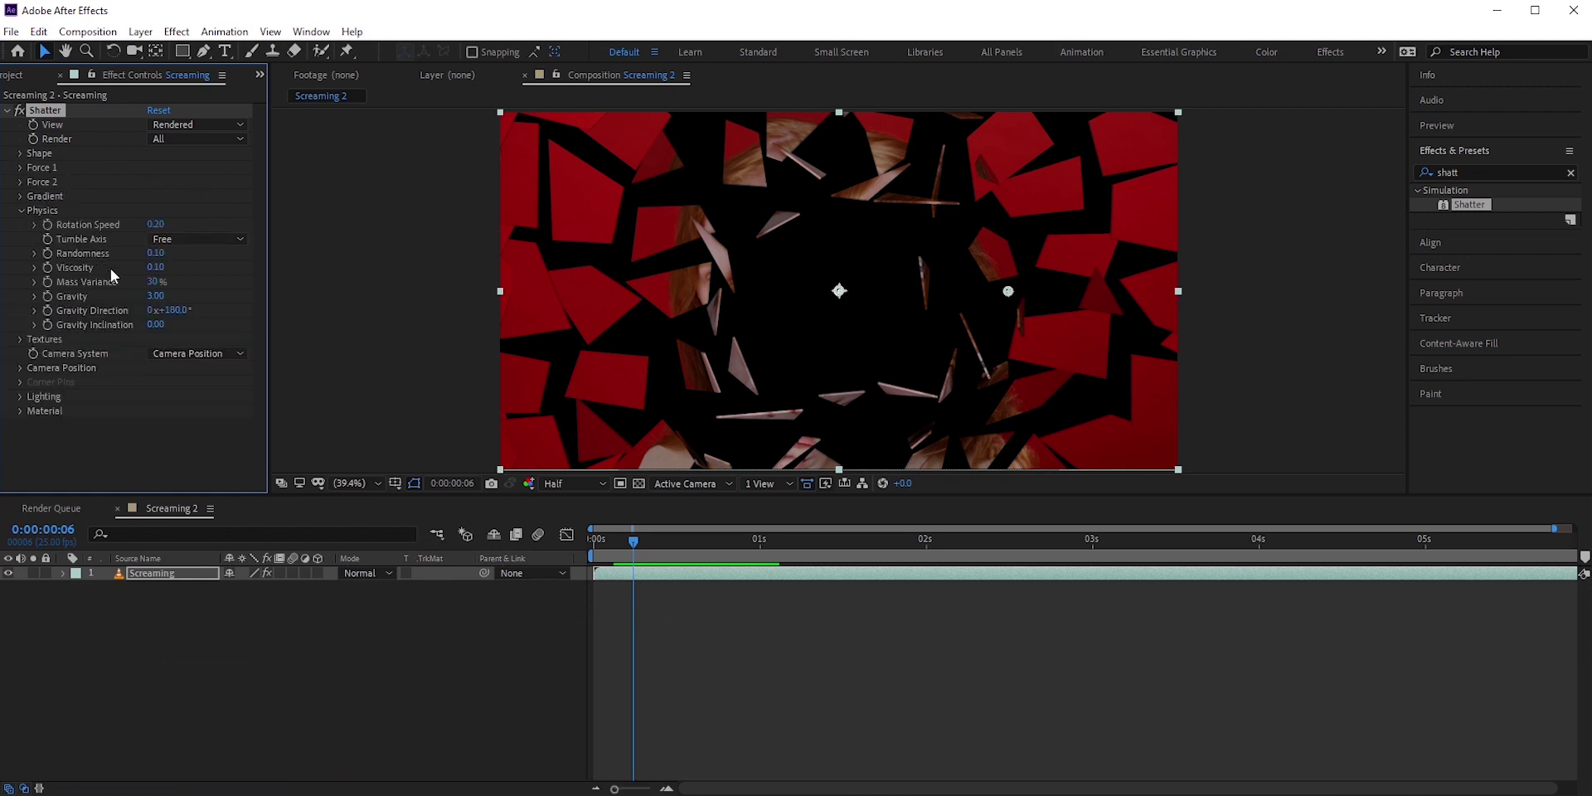
pyautogui.moveTo(645, 527)
pyautogui.mouseDown()
pyautogui.moveTo(684, 539)
pyautogui.moveTo(654, 539)
pyautogui.mouseUp()
pyautogui.moveTo(152, 302); pyautogui.dragTo(541, 594)
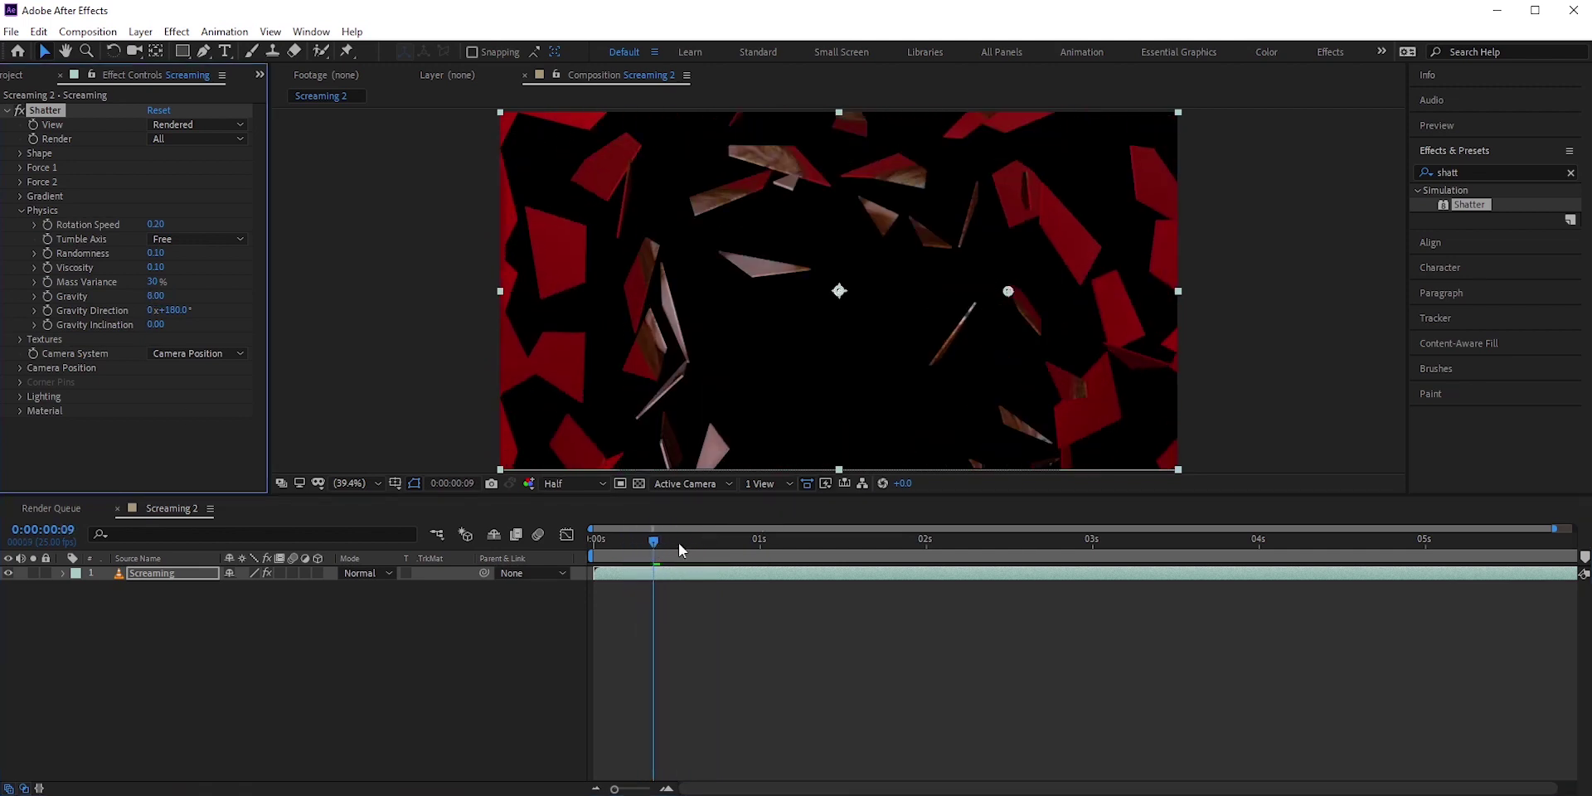
pyautogui.moveTo(675, 548)
pyautogui.mouseDown()
pyautogui.moveTo(628, 540)
pyautogui.moveTo(720, 542)
pyautogui.moveTo(646, 550)
pyautogui.mouseUp()
pyautogui.press('space')
# - Set the Textures Side Mode to Color + Opacity with Opacity 0.61
pyautogui.click(20, 211)
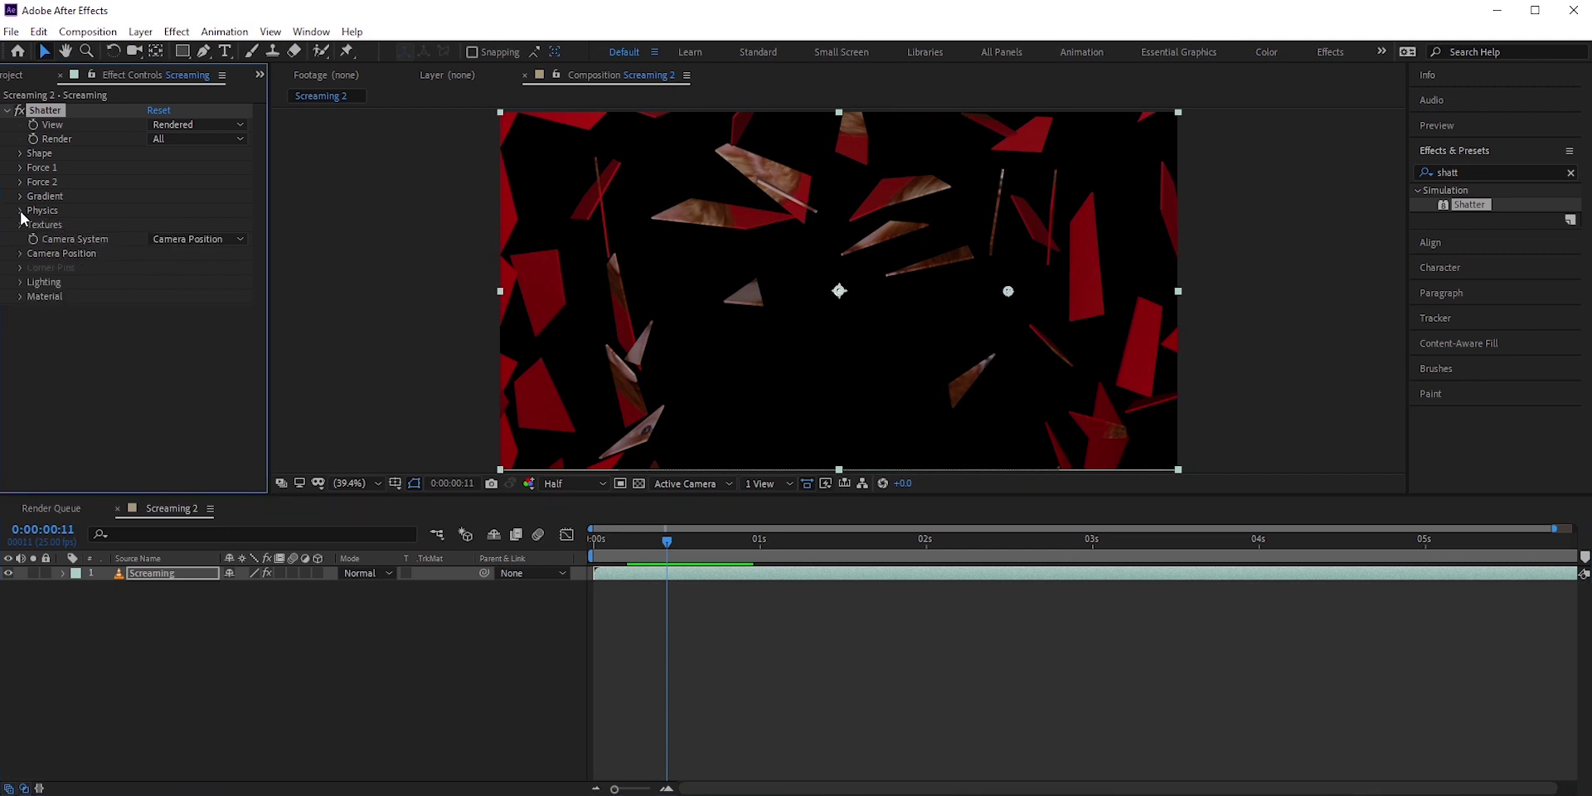
pyautogui.click(19, 224)
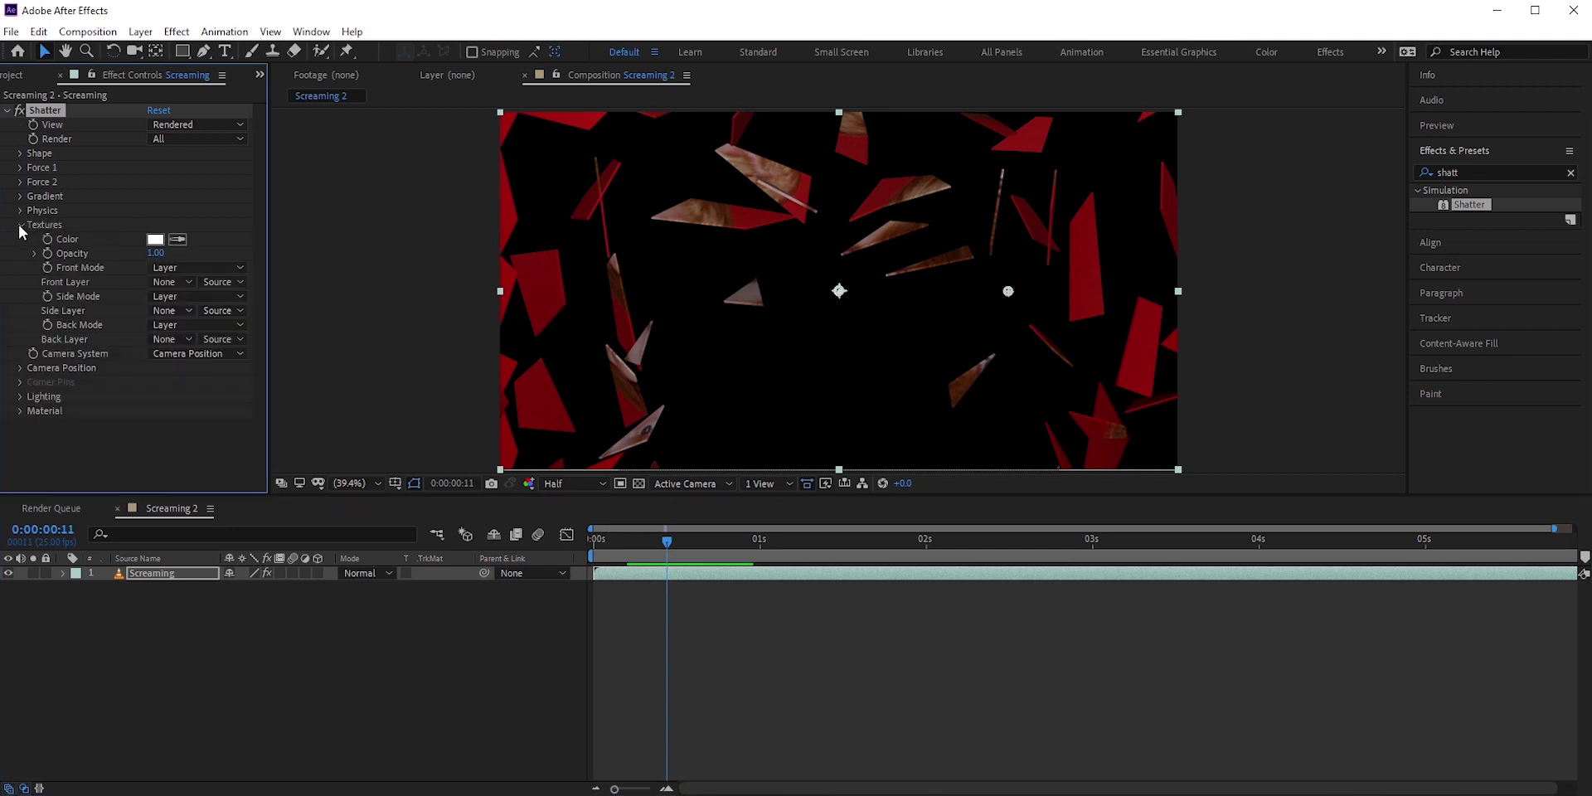
pyautogui.click(180, 298)
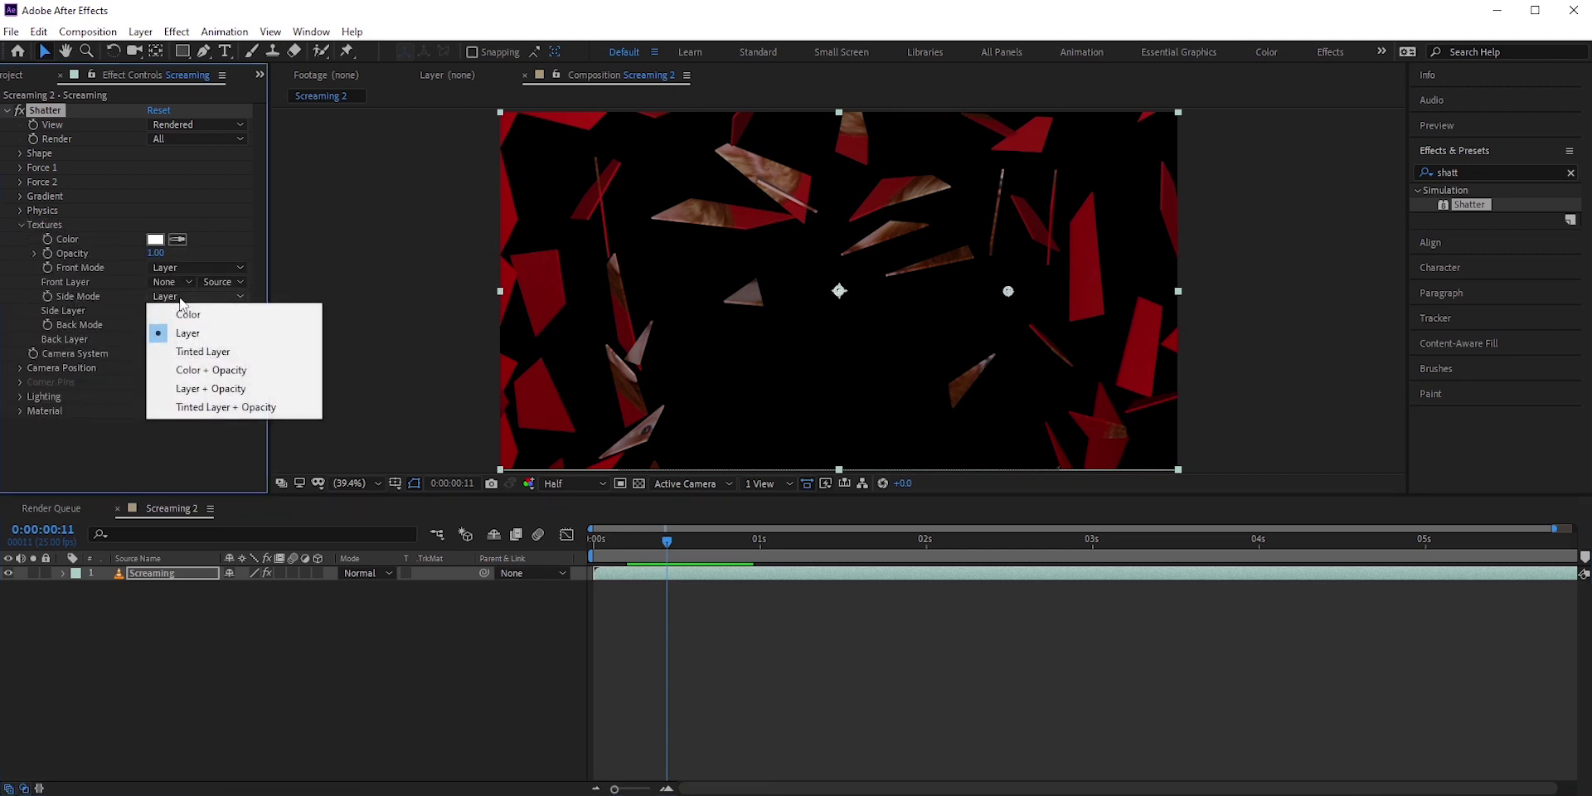
pyautogui.click(197, 367)
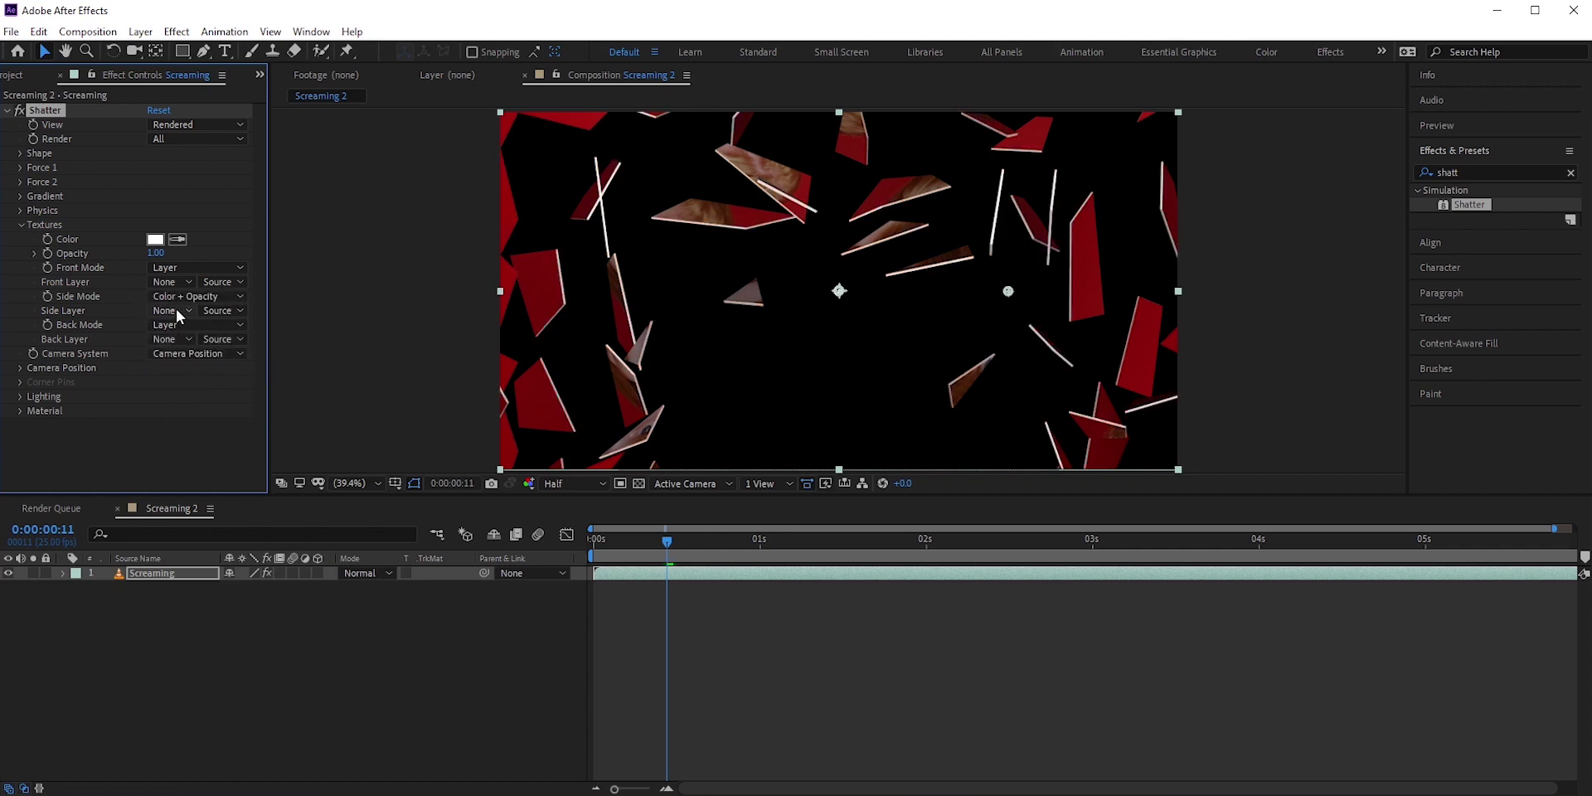
pyautogui.moveTo(147, 253); pyautogui.dragTo(125, 253)
# - Preview the shatter, then disable the Shatter effect to show the intact footage
pyautogui.click(41, 225)
pyautogui.press('space')
pyautogui.click(19, 111)
pyautogui.moveTo(780, 540); pyautogui.dragTo(985, 545)
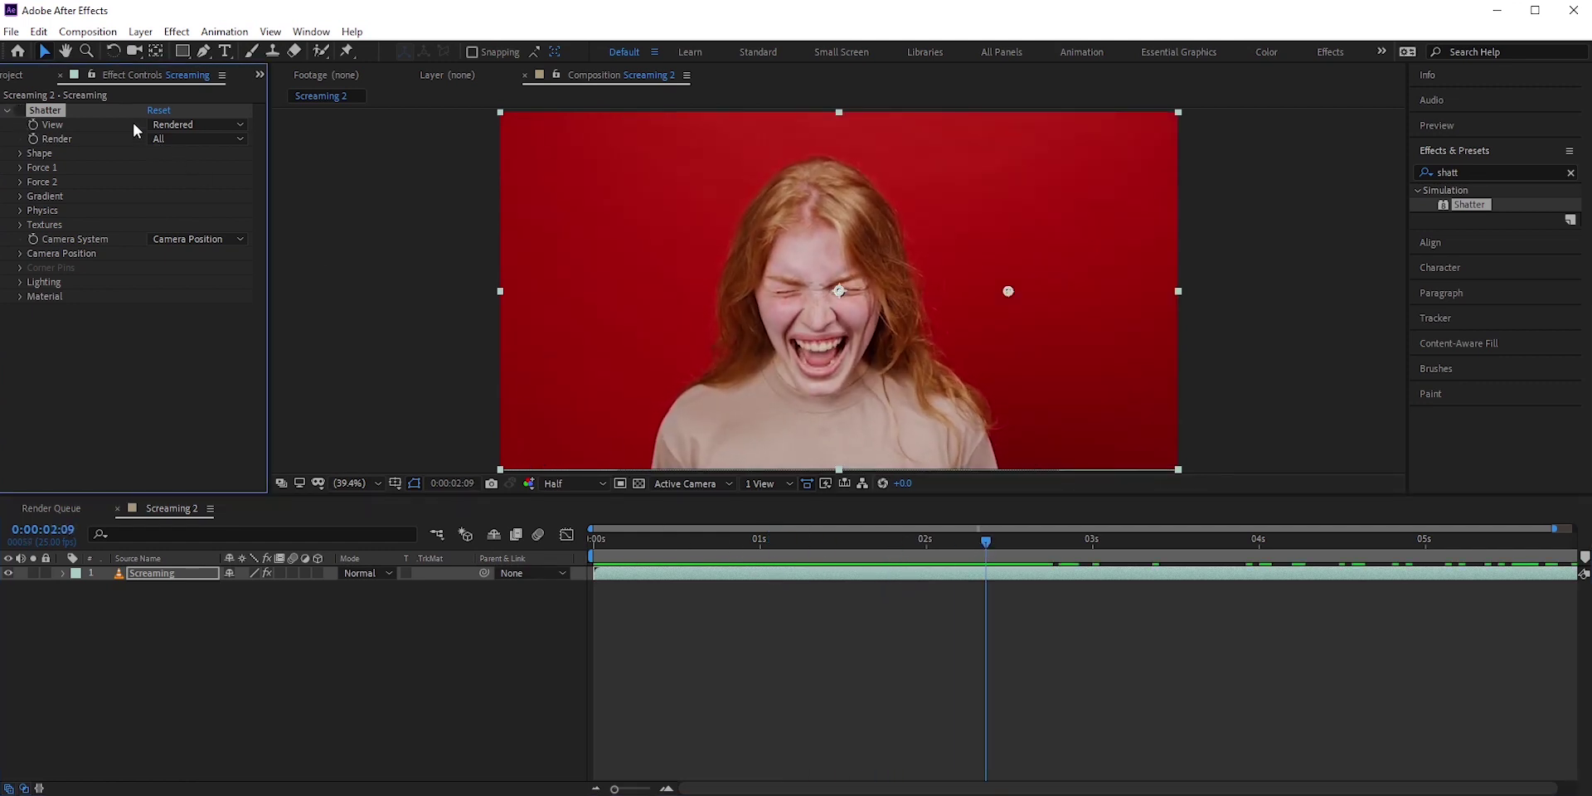
pyautogui.click(39, 31)
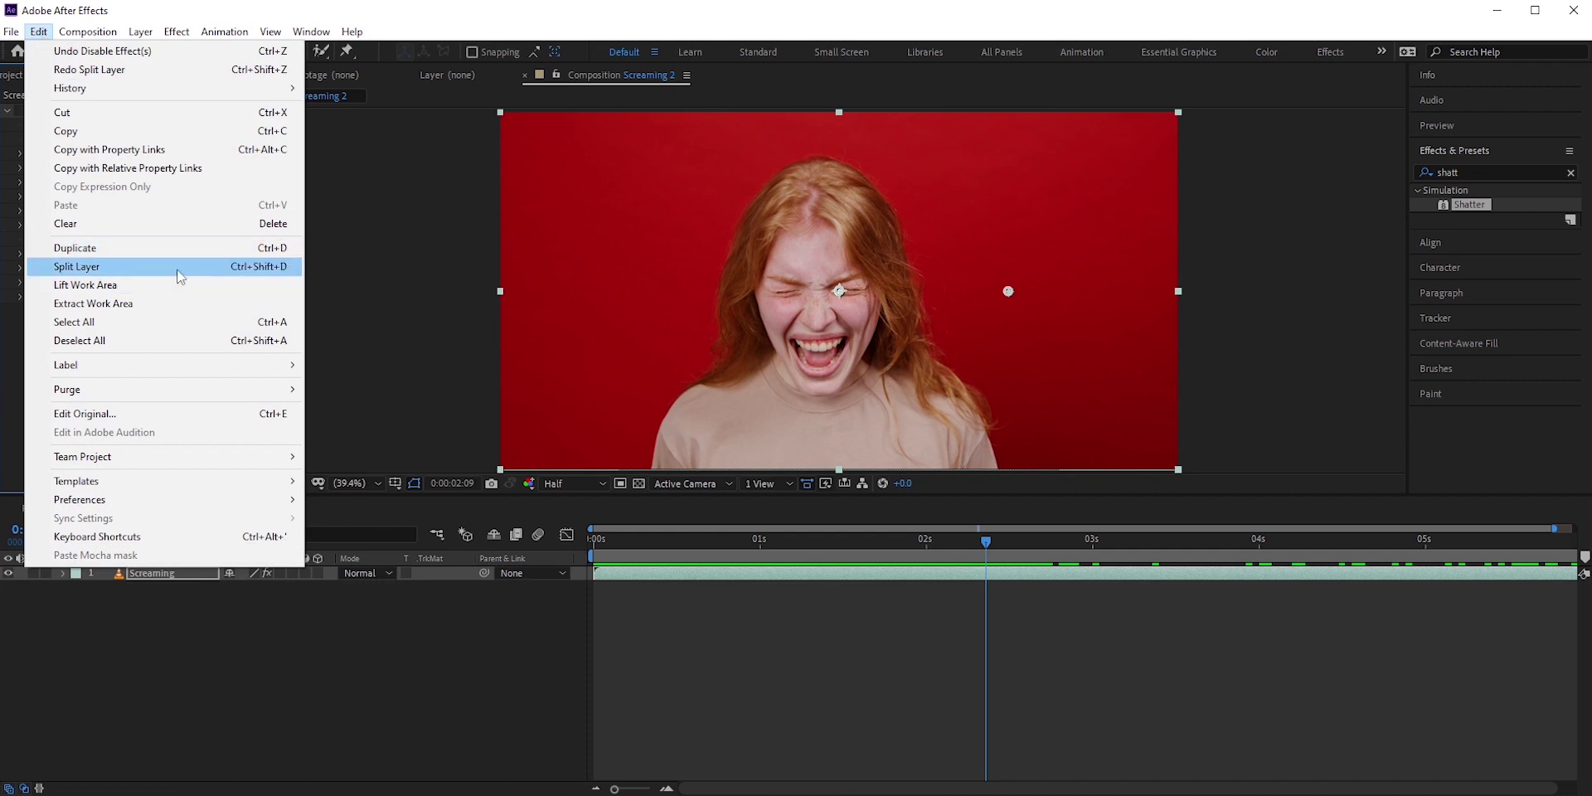
pyautogui.click(178, 276)
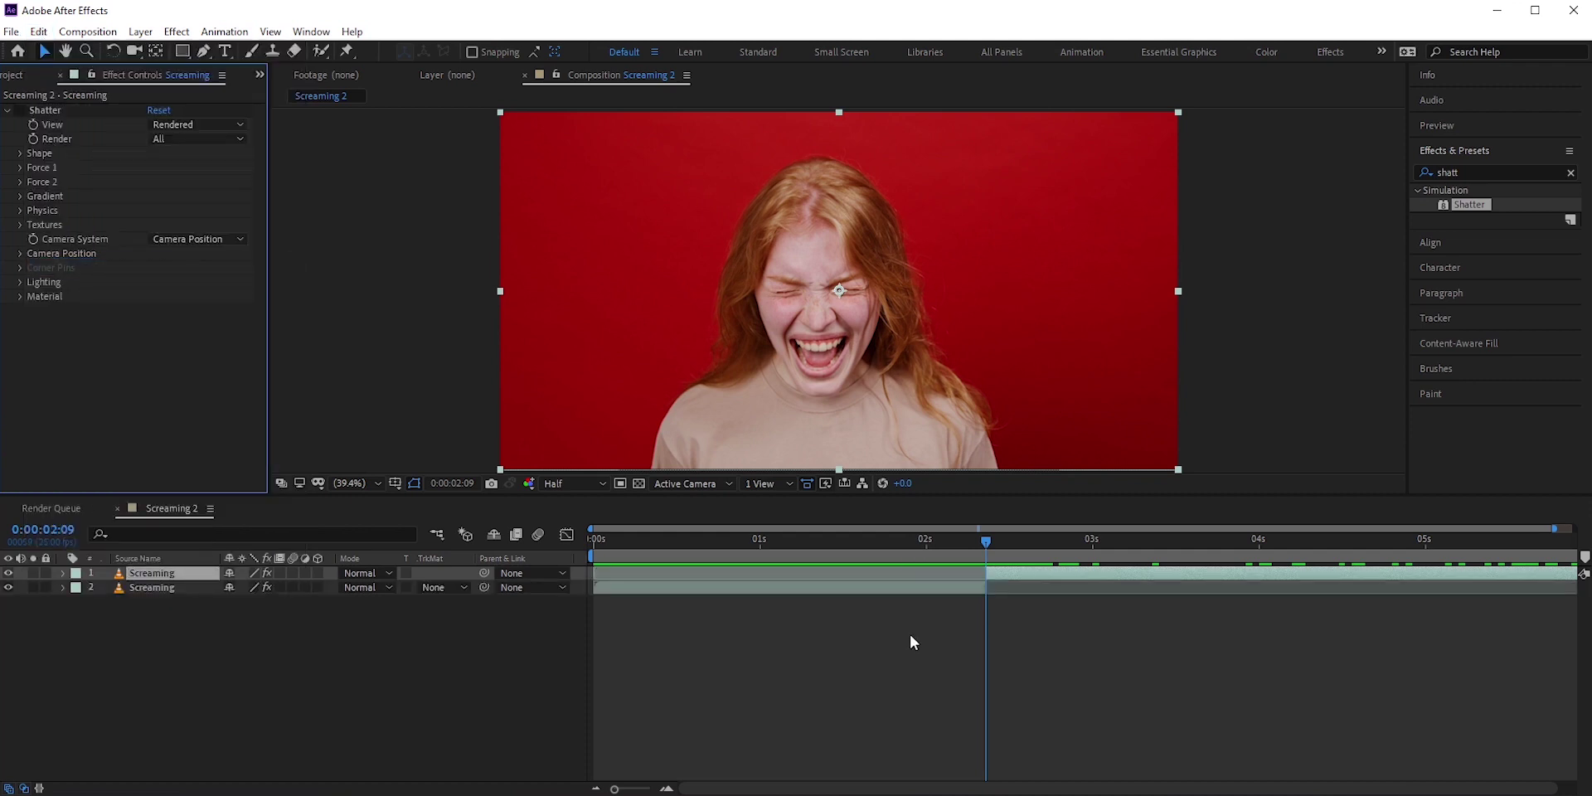
pyautogui.hotkey('ctrl', 'z')
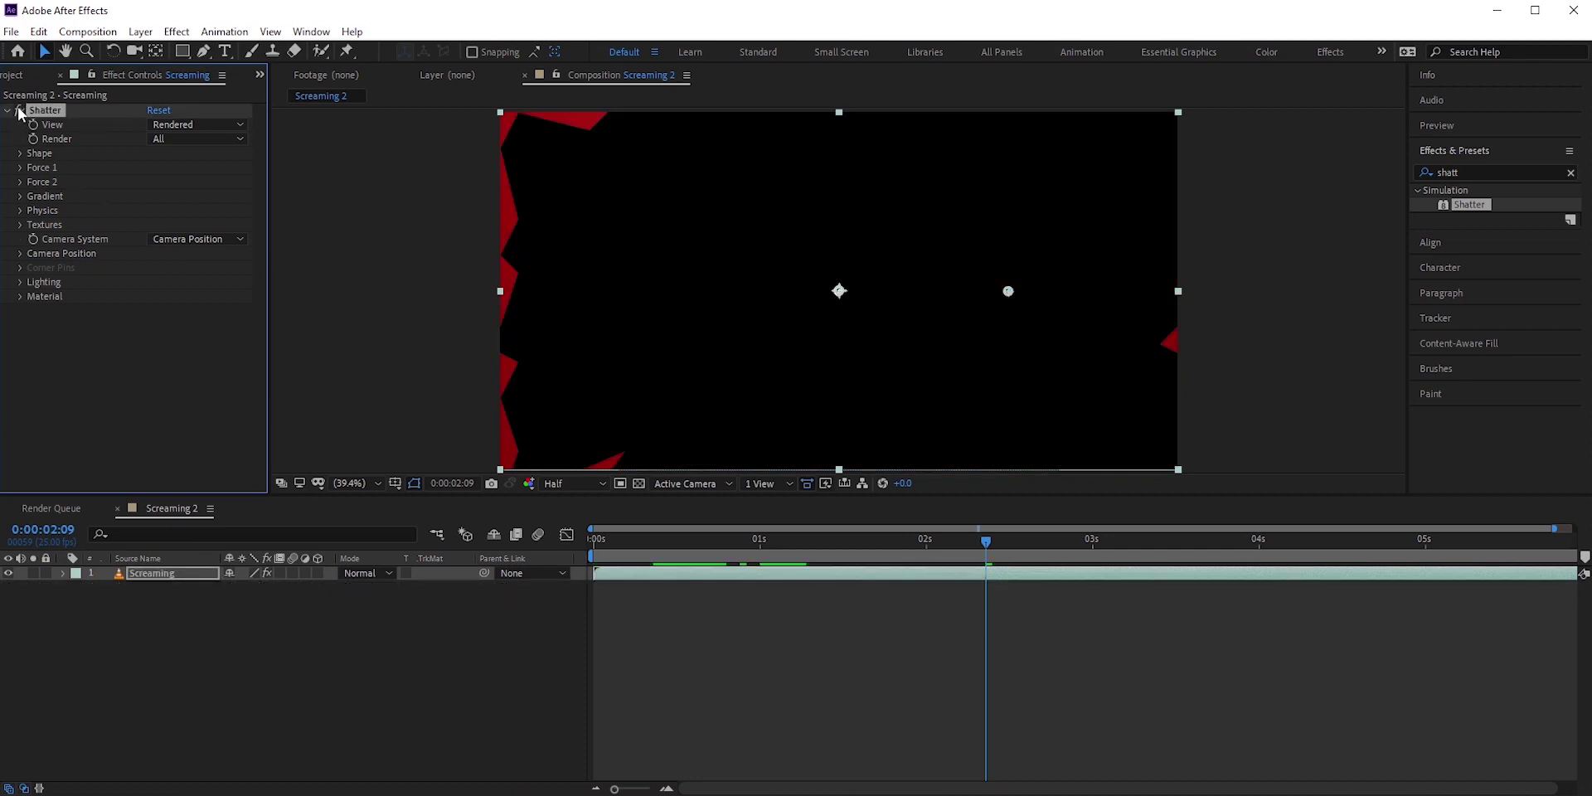
pyautogui.press('Home')
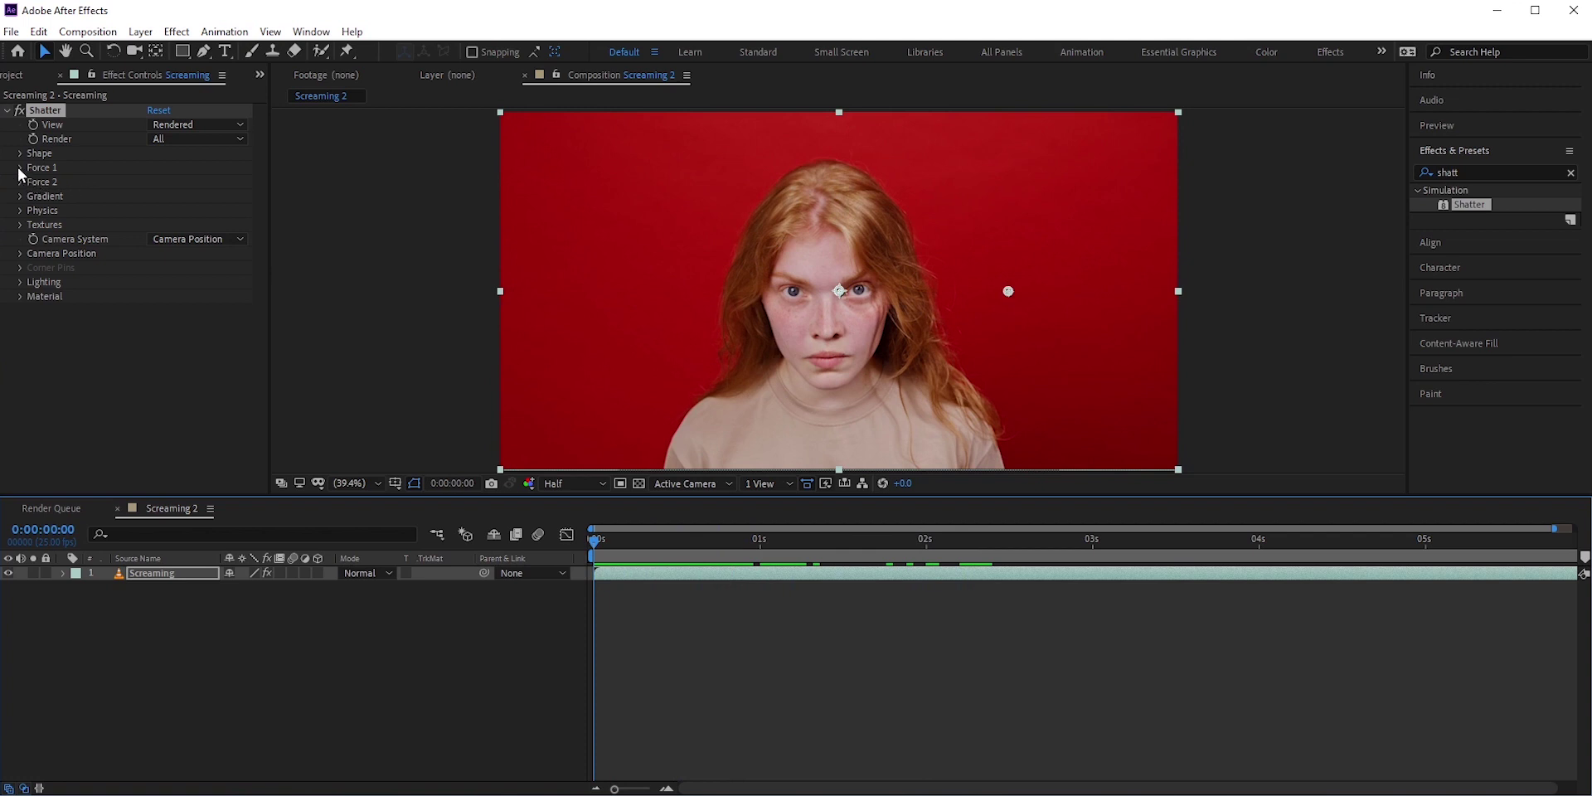
# - Add a default Camera 1 layer and set Shatter's Camera System to Comp Camera
pyautogui.click(19, 168)
pyautogui.click(140, 32)
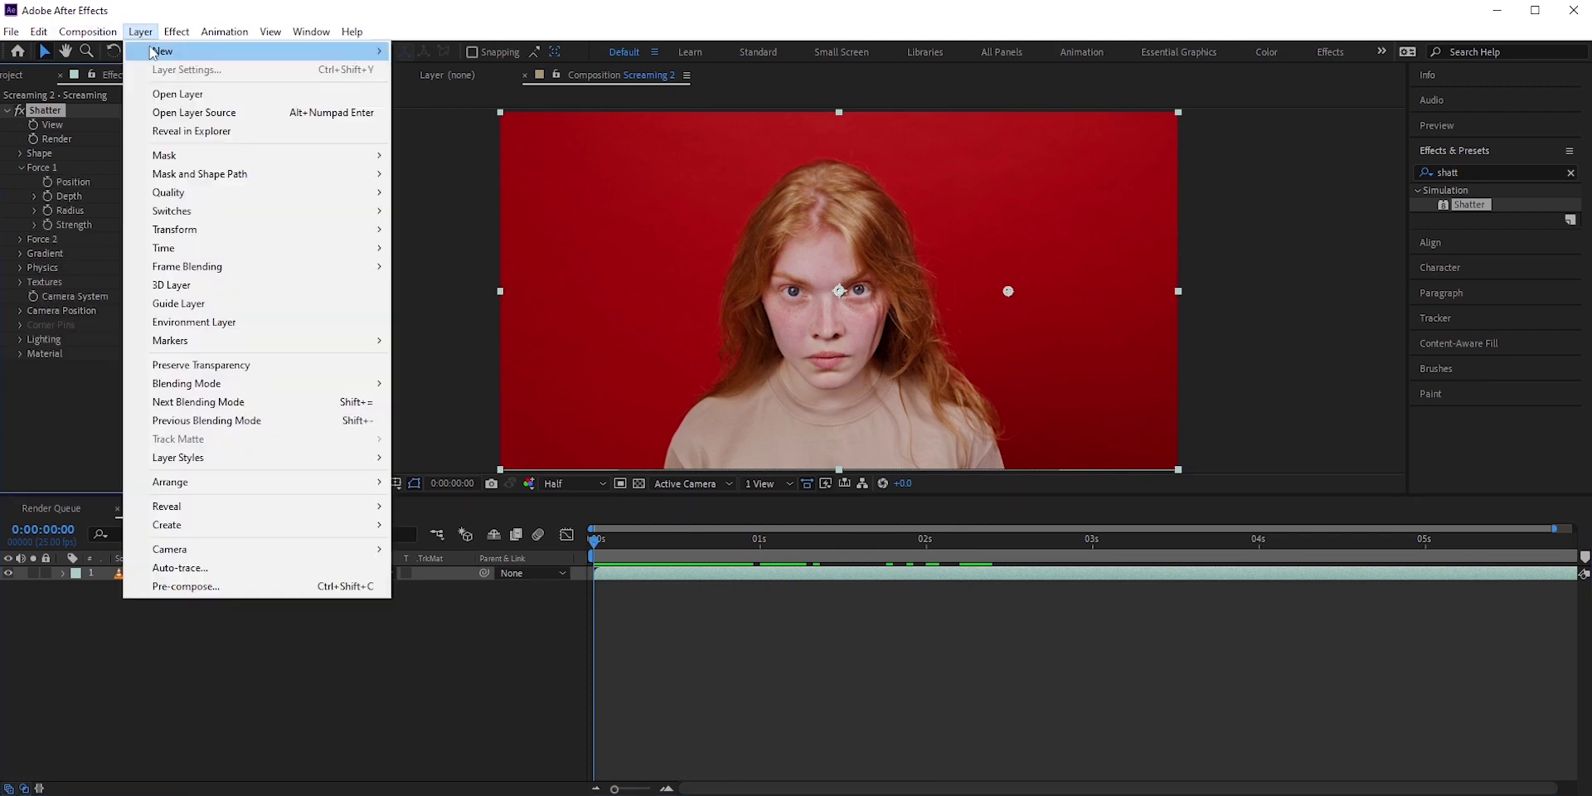
pyautogui.moveTo(248, 51)
pyautogui.click(437, 106)
pyautogui.click(946, 625)
pyautogui.click(193, 296)
pyautogui.click(204, 352)
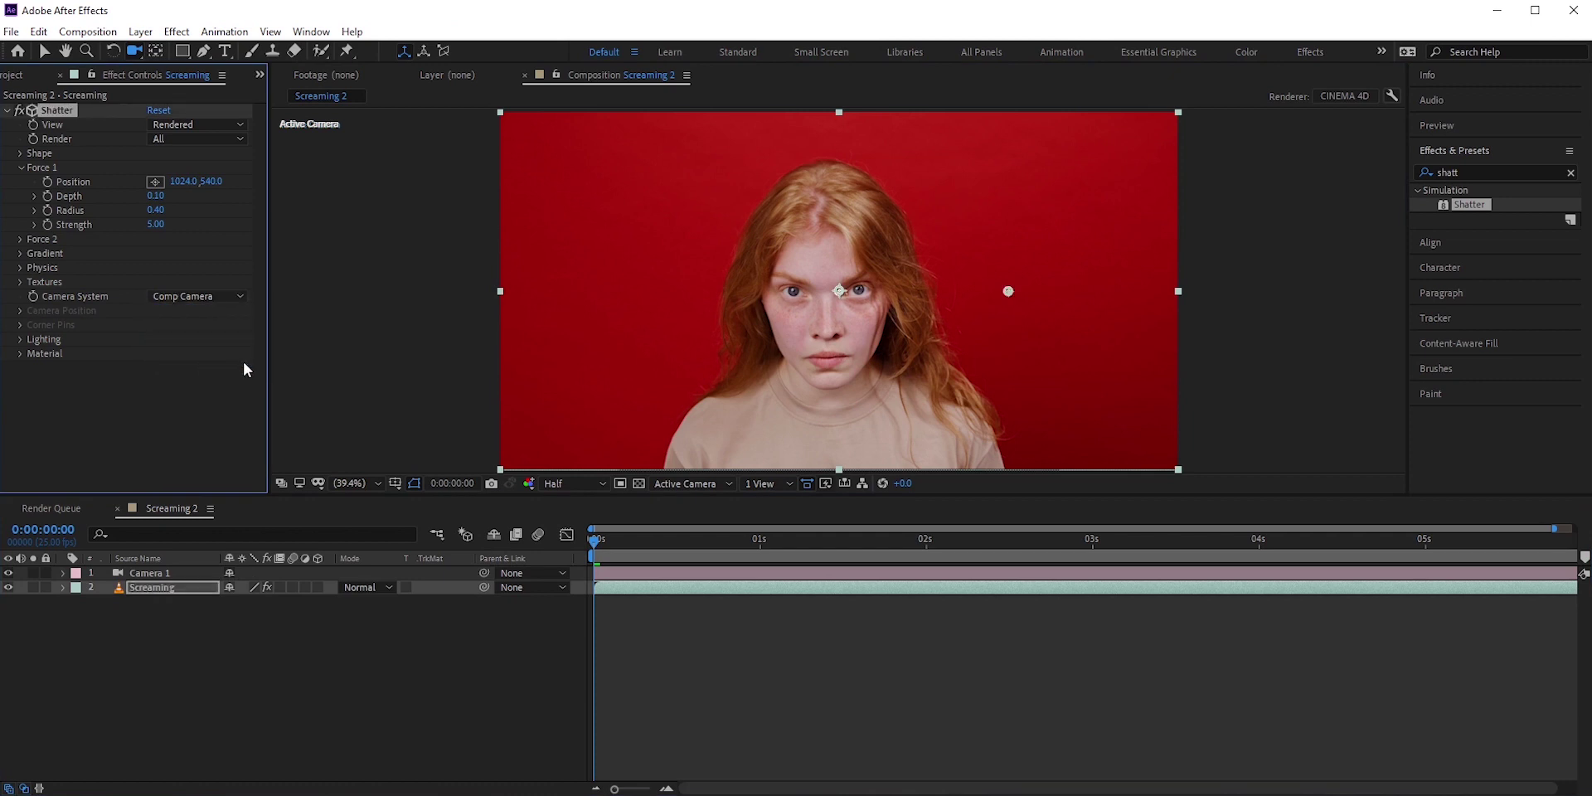
# - Show Shatter as Wireframe + Forces and adjust the Force 1 Depth
pyautogui.click(174, 124)
pyautogui.click(201, 218)
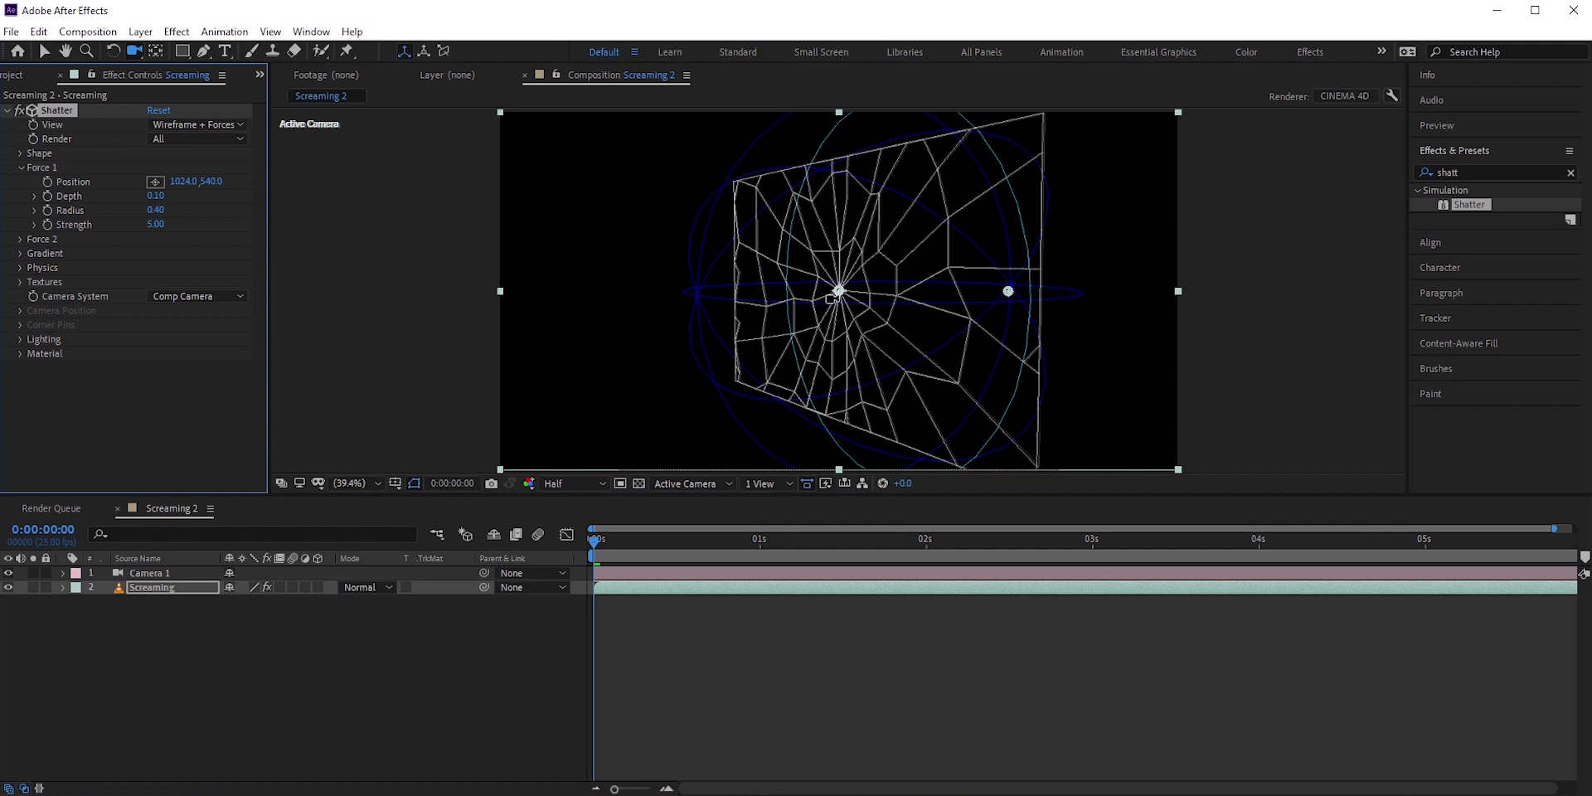
pyautogui.press('space')
pyautogui.moveTo(155, 195)
pyautogui.mouseDown()
pyautogui.moveTo(120, 195)
pyautogui.moveTo(154, 194)
pyautogui.mouseUp()
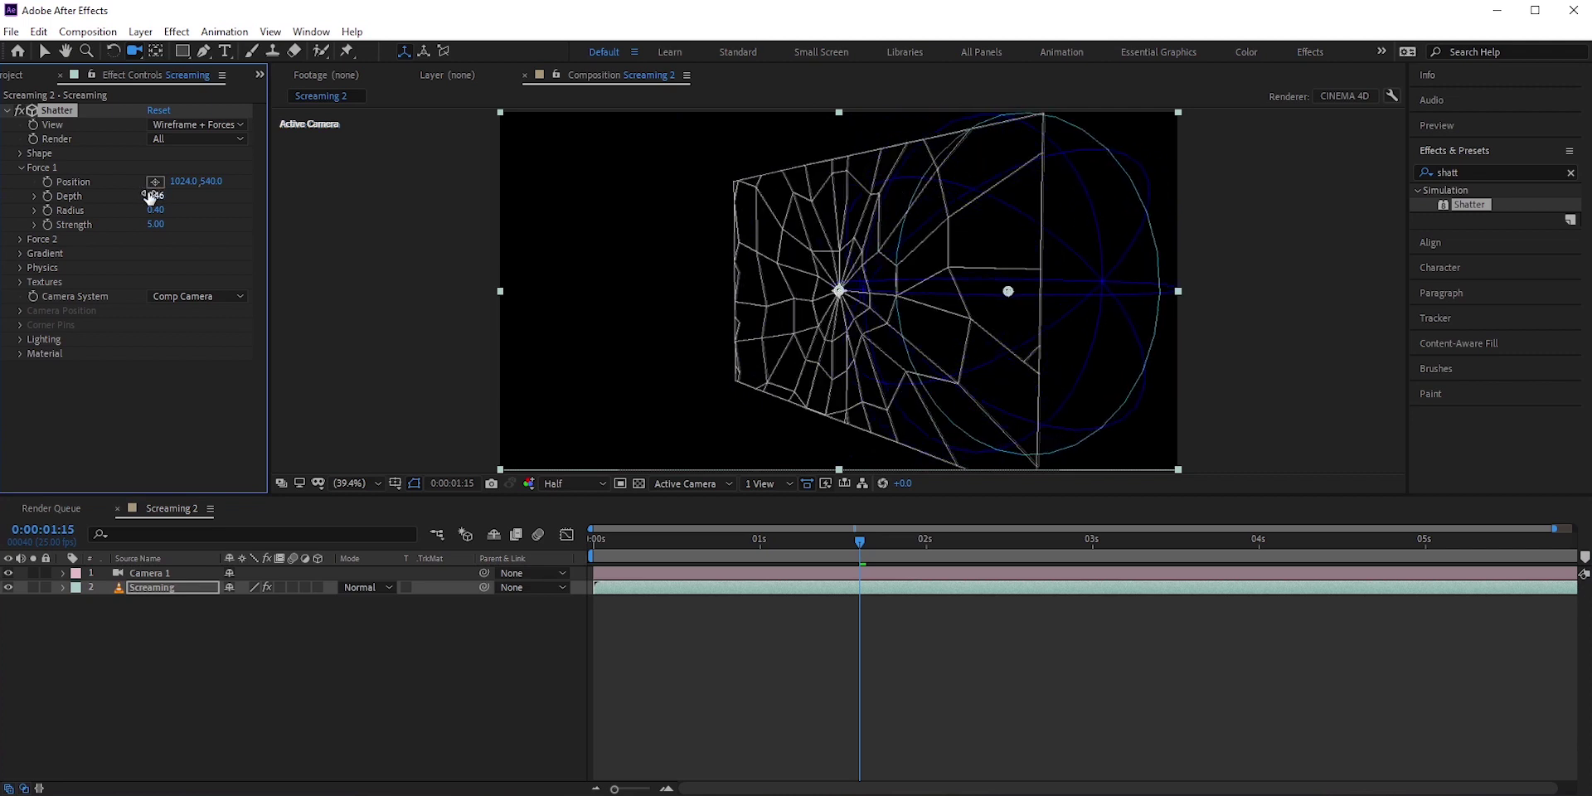
# - Switch Shatter back to Rendered and preview the break around 0:00:02:08
pyautogui.click(197, 125)
pyautogui.click(175, 139)
pyautogui.click(982, 546)
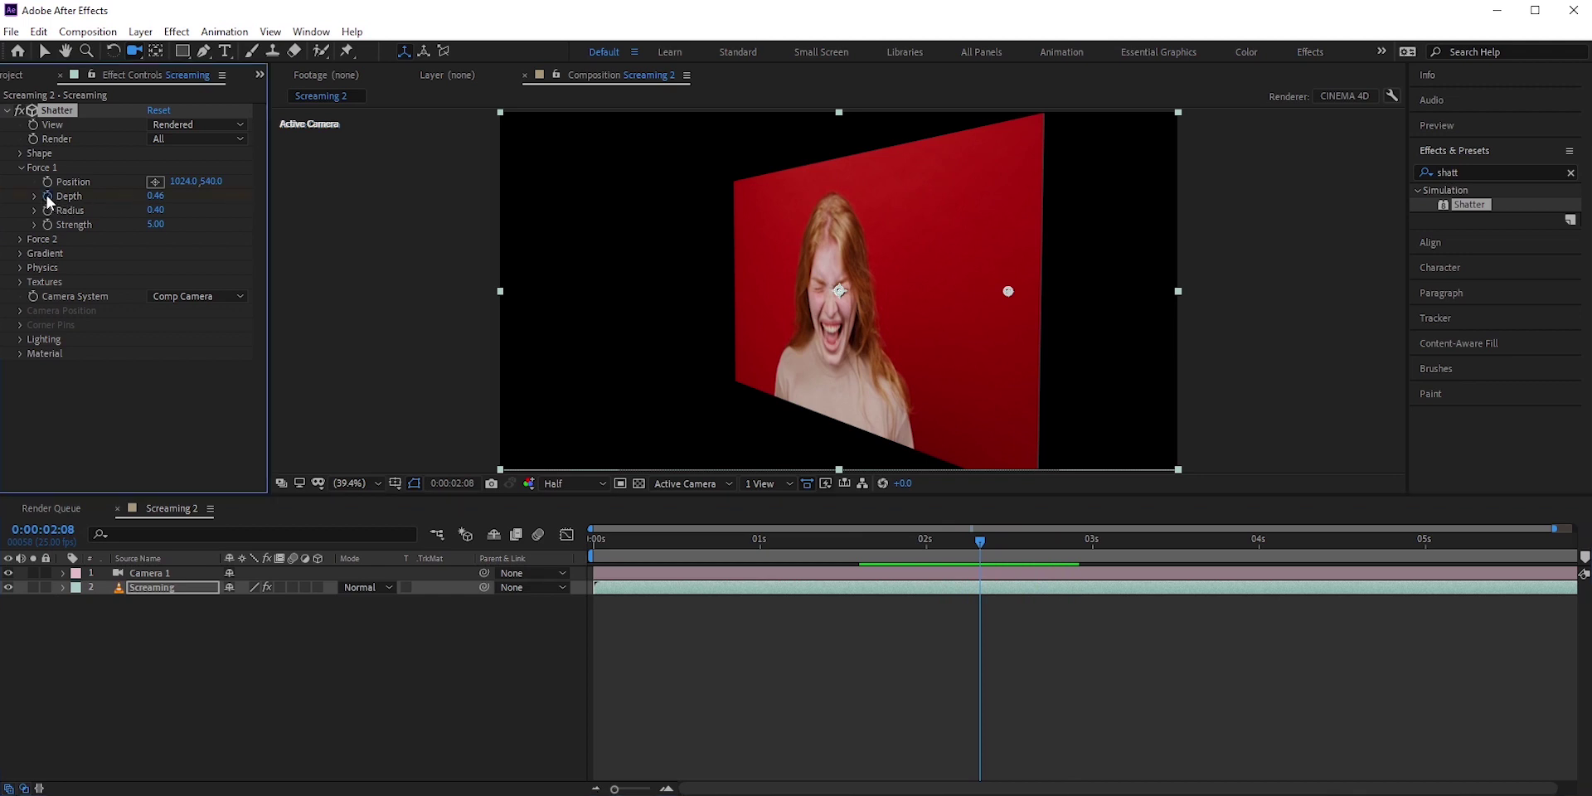
pyautogui.press('pagedown')
pyautogui.press('pagedown')
pyautogui.press('pagedown')
pyautogui.press('pagedown')
# - Return to Wireframe + Forces and set the Camera System to Camera Position
pyautogui.click(184, 124)
pyautogui.click(219, 216)
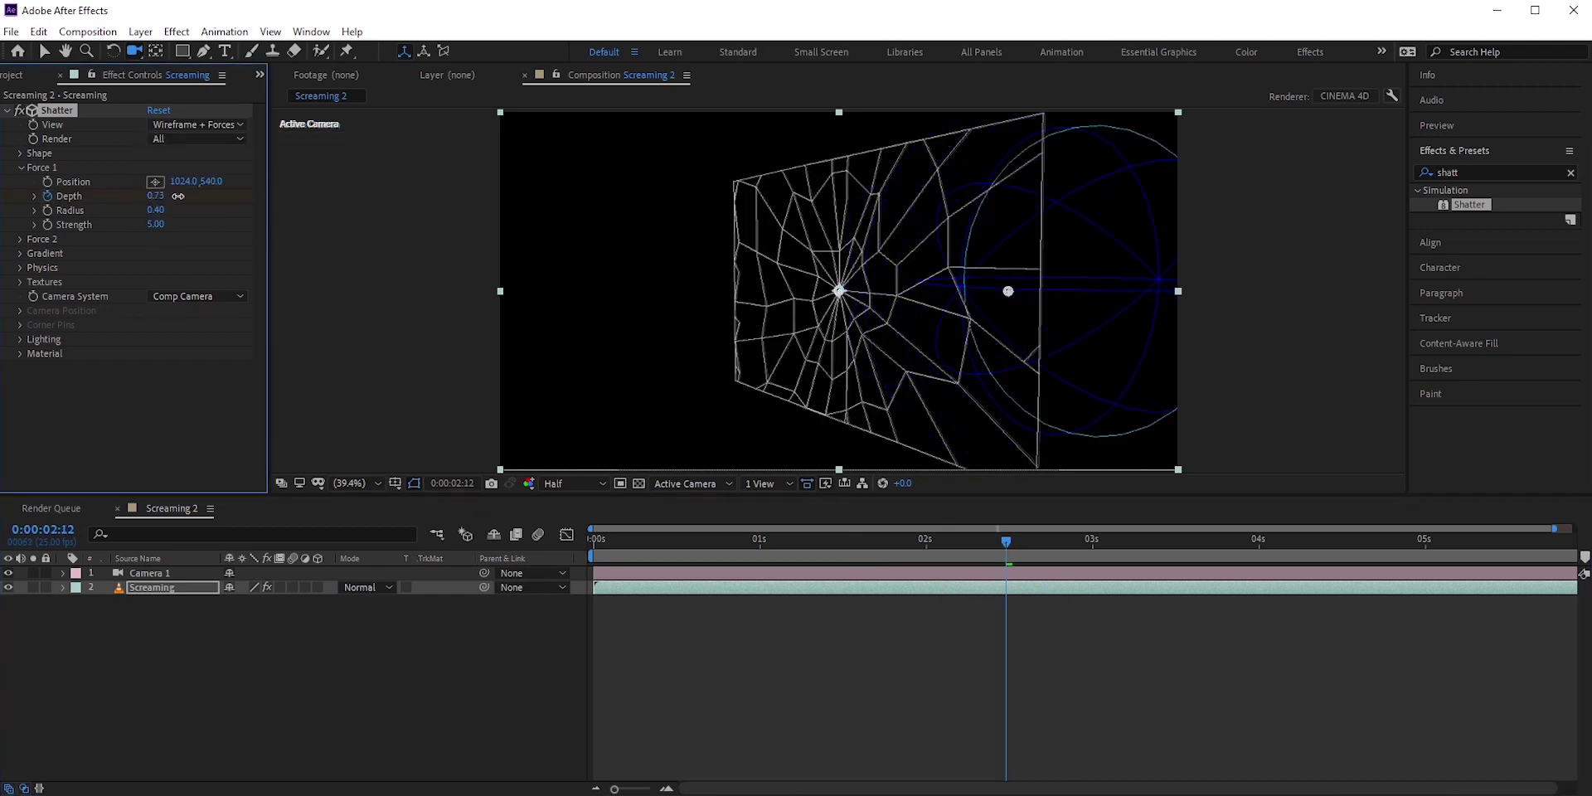
pyautogui.click(197, 296)
pyautogui.click(273, 331)
pyautogui.click(197, 125)
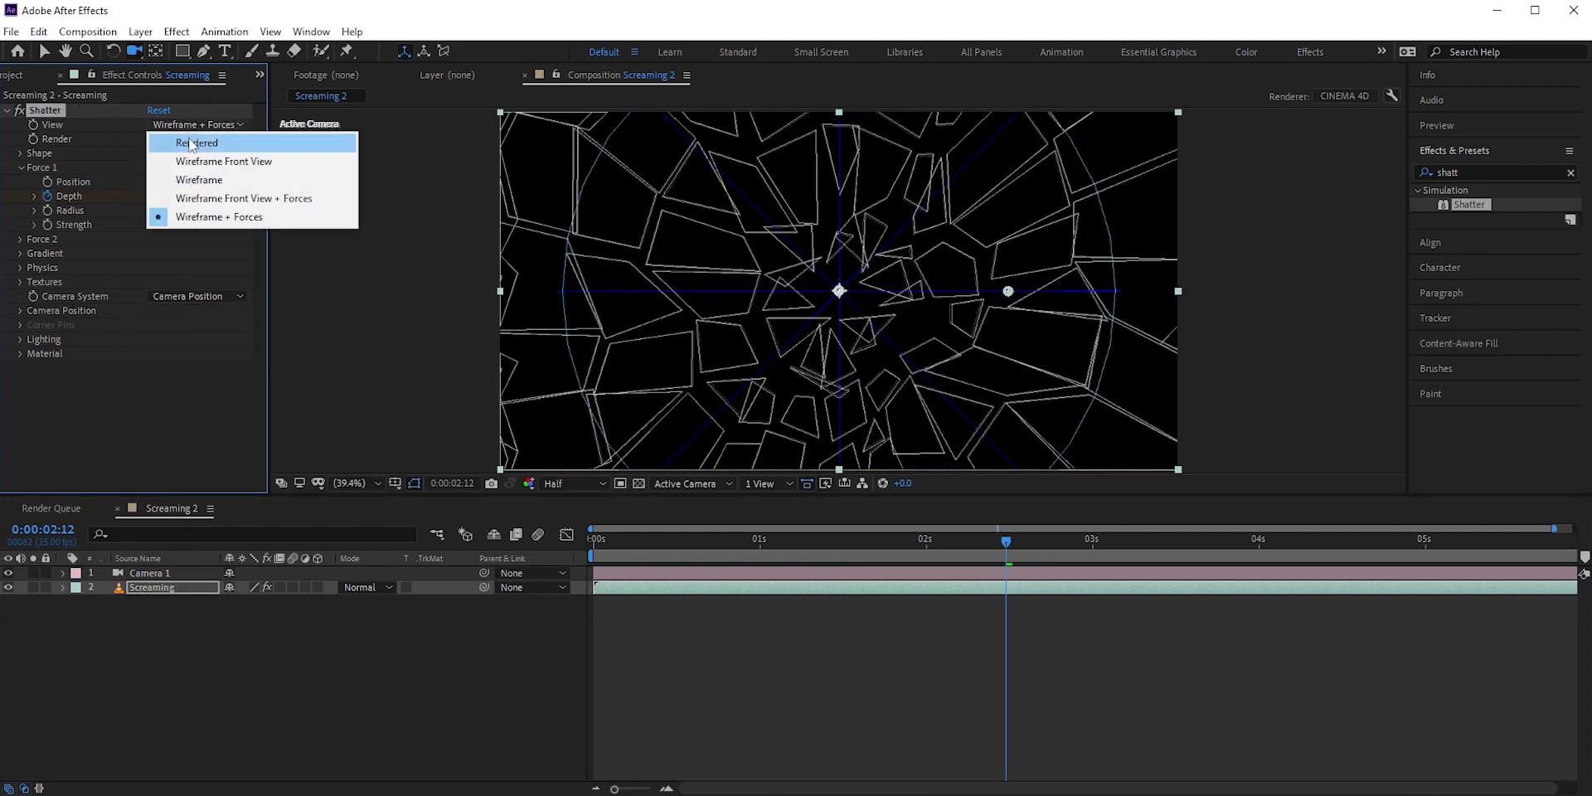
# - Restore the Rendered view at 0:00:02:10 and check the transparency grid
pyautogui.click(191, 141)
pyautogui.moveTo(1006, 540)
pyautogui.mouseDown()
pyautogui.moveTo(1087, 540)
pyautogui.moveTo(973, 541)
pyautogui.moveTo(1019, 541)
pyautogui.mouseUp()
pyautogui.click(638, 483)
pyautogui.click(639, 483)
# - Create a black solid and place Black Solid 1 below the Screaming layer
pyautogui.rightClick(397, 507)
pyautogui.moveTo(445, 527)
pyautogui.click(639, 560)
pyautogui.click(775, 544)
pyautogui.click(1425, 344)
pyautogui.click(844, 591)
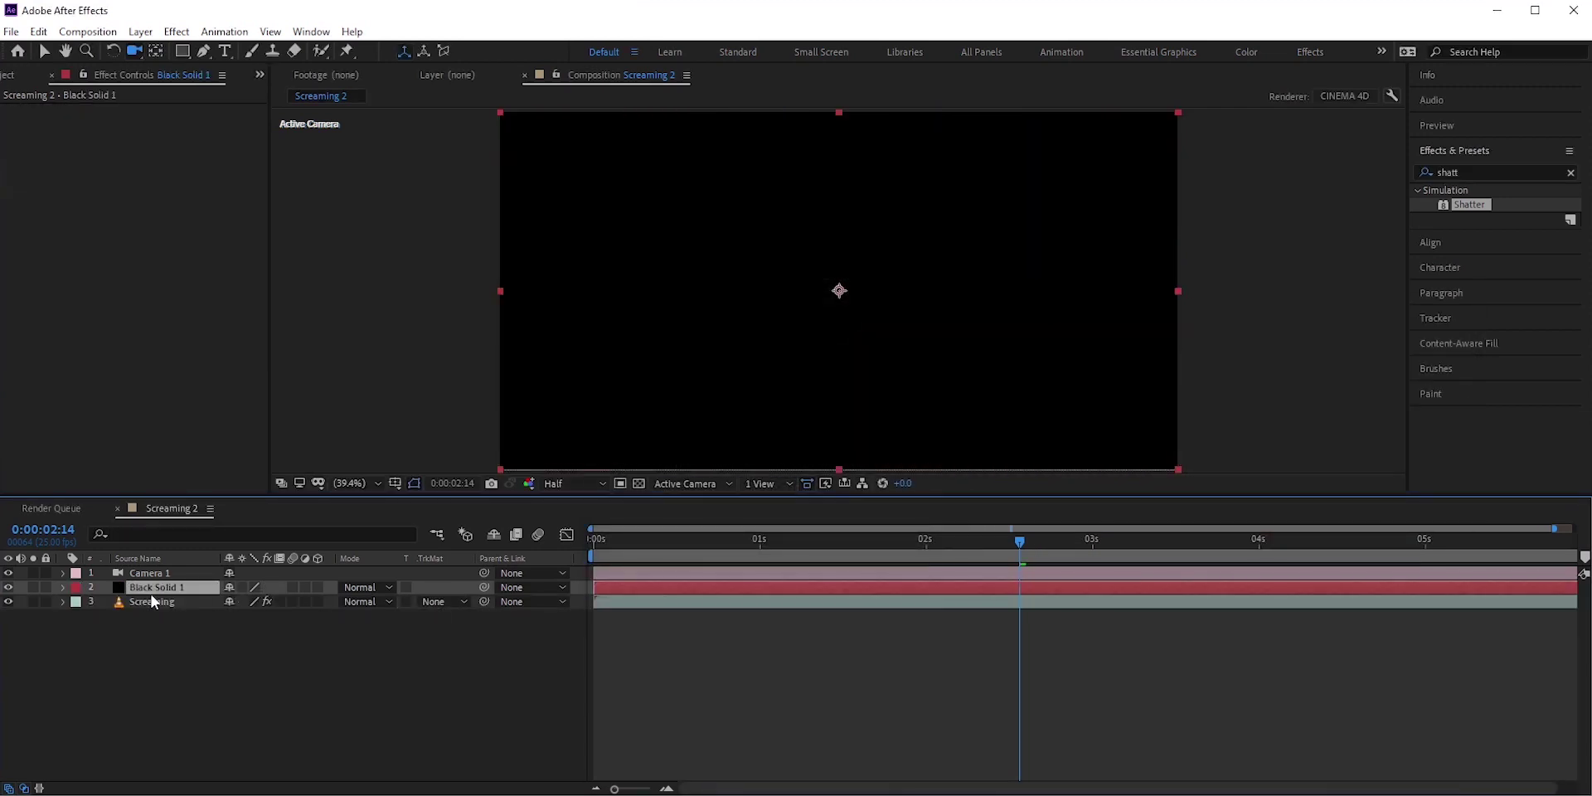
pyautogui.moveTo(151, 587); pyautogui.dragTo(150, 638)
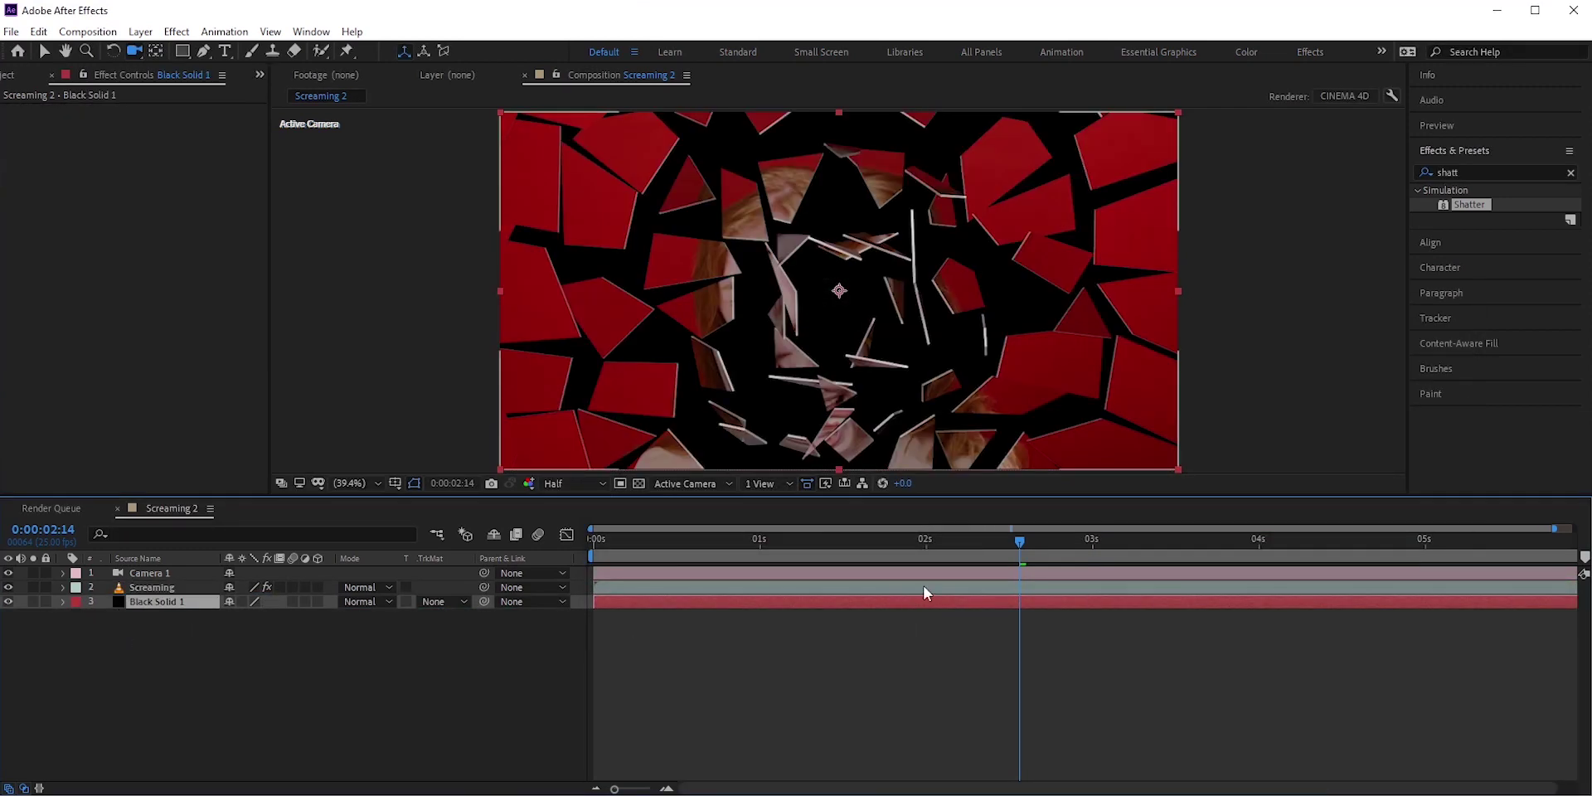
# - Select Screaming and try its layer motion blur switch on and off
pyautogui.click(169, 588)
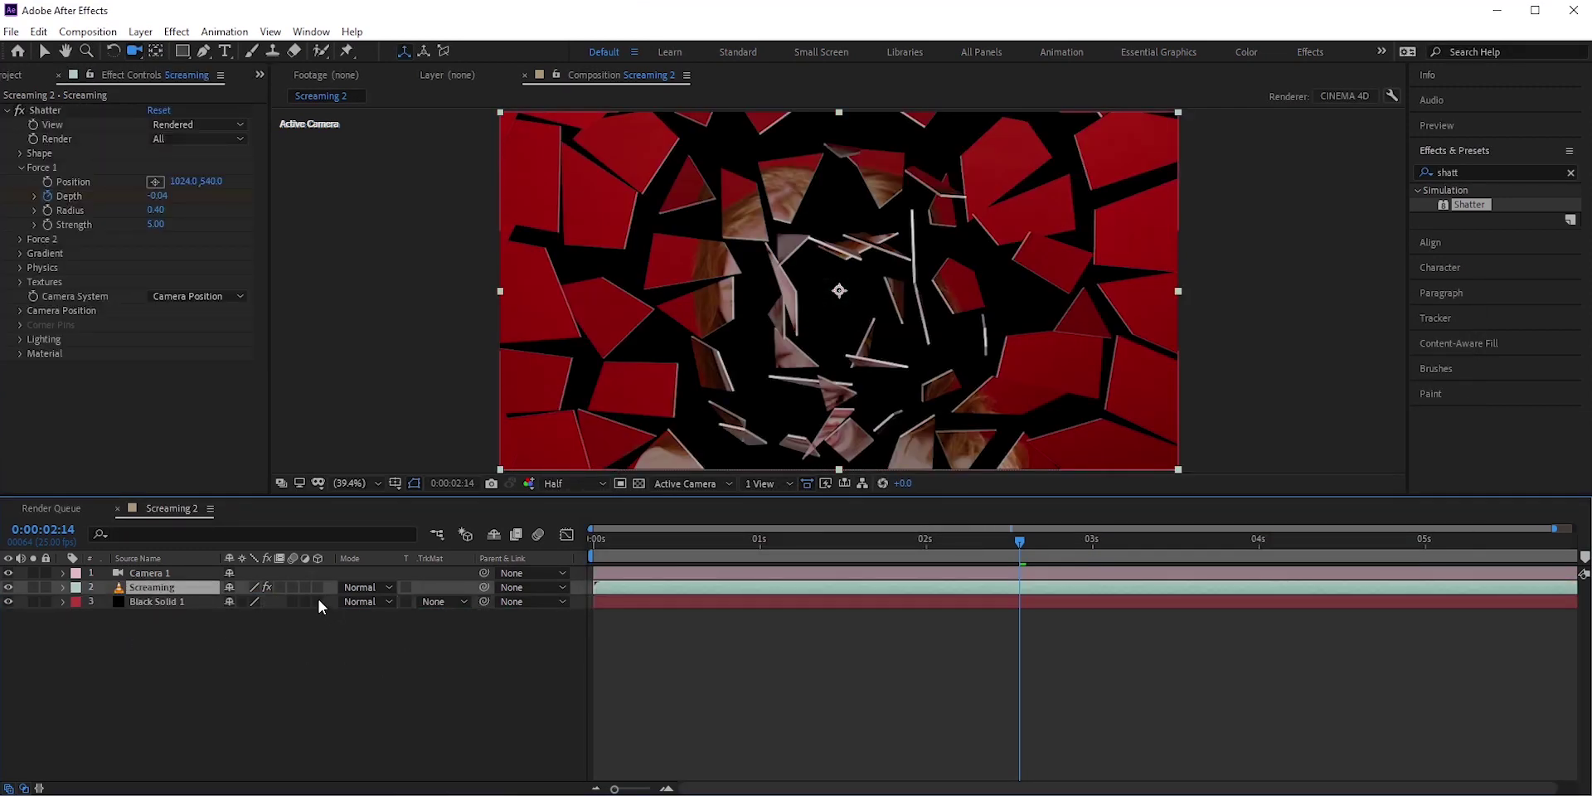
pyautogui.click(292, 586)
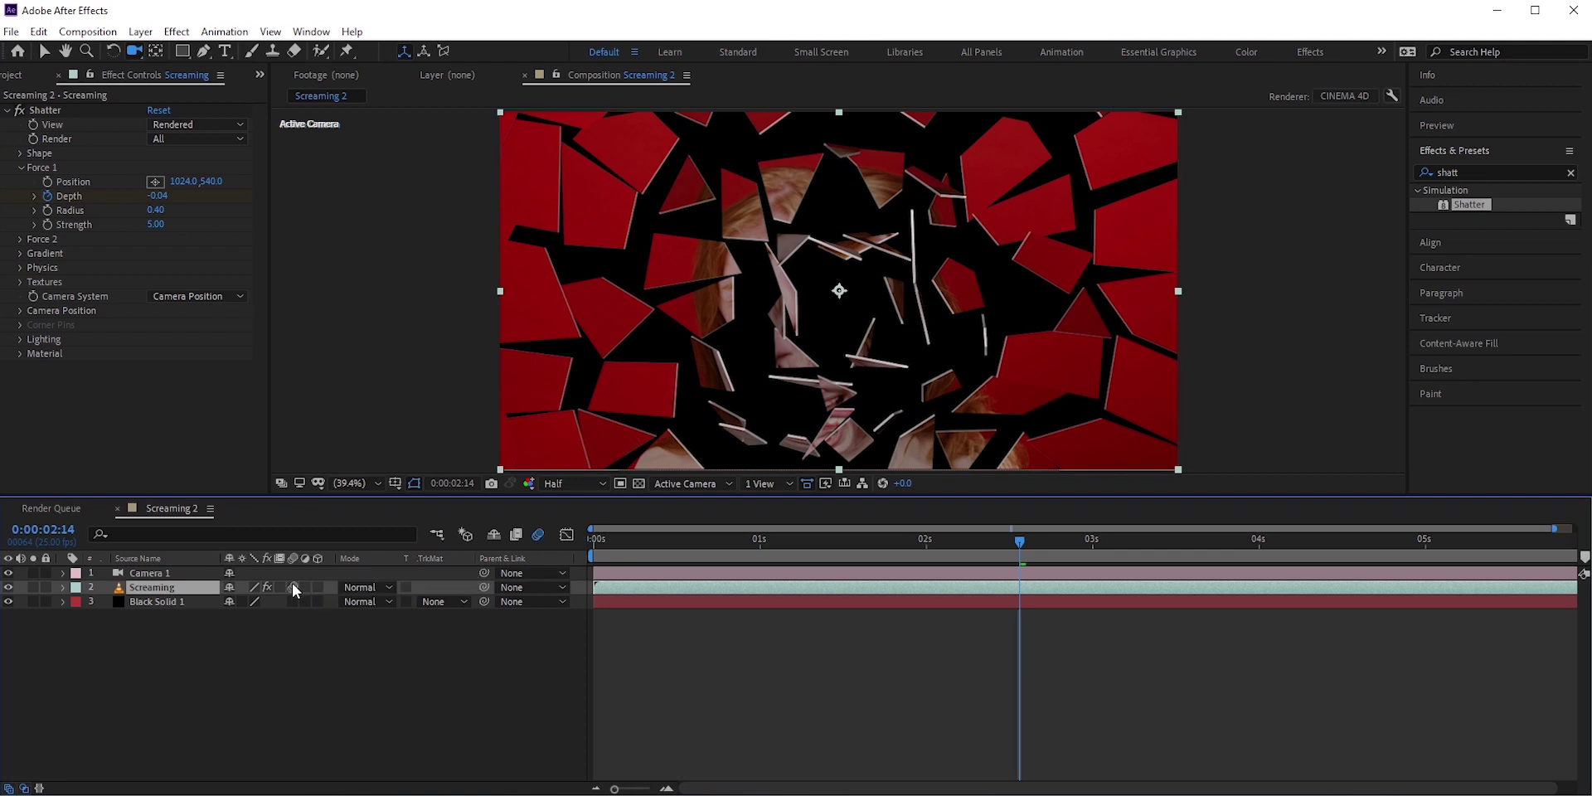
pyautogui.click(292, 584)
# - Apply CC Force Motion Blur to Screaming and compare the shards with it toggled
pyautogui.click(1460, 172)
pyautogui.write('c')
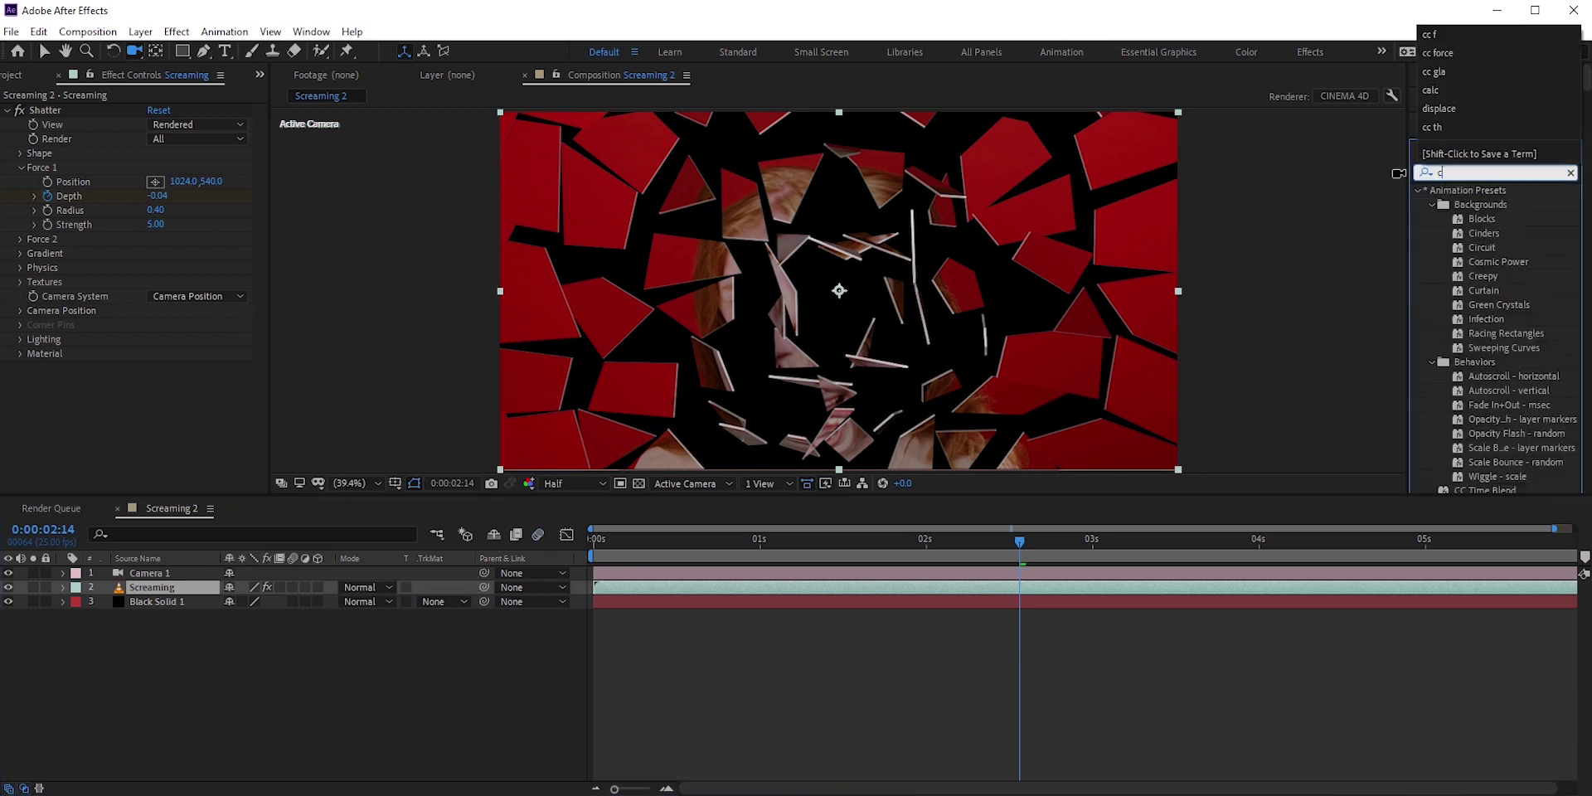
pyautogui.write('c forc')
pyautogui.moveTo(1498, 211); pyautogui.dragTo(128, 414)
pyautogui.moveTo(1018, 544)
pyautogui.mouseDown()
pyautogui.moveTo(954, 548)
pyautogui.moveTo(1036, 561)
pyautogui.mouseUp()
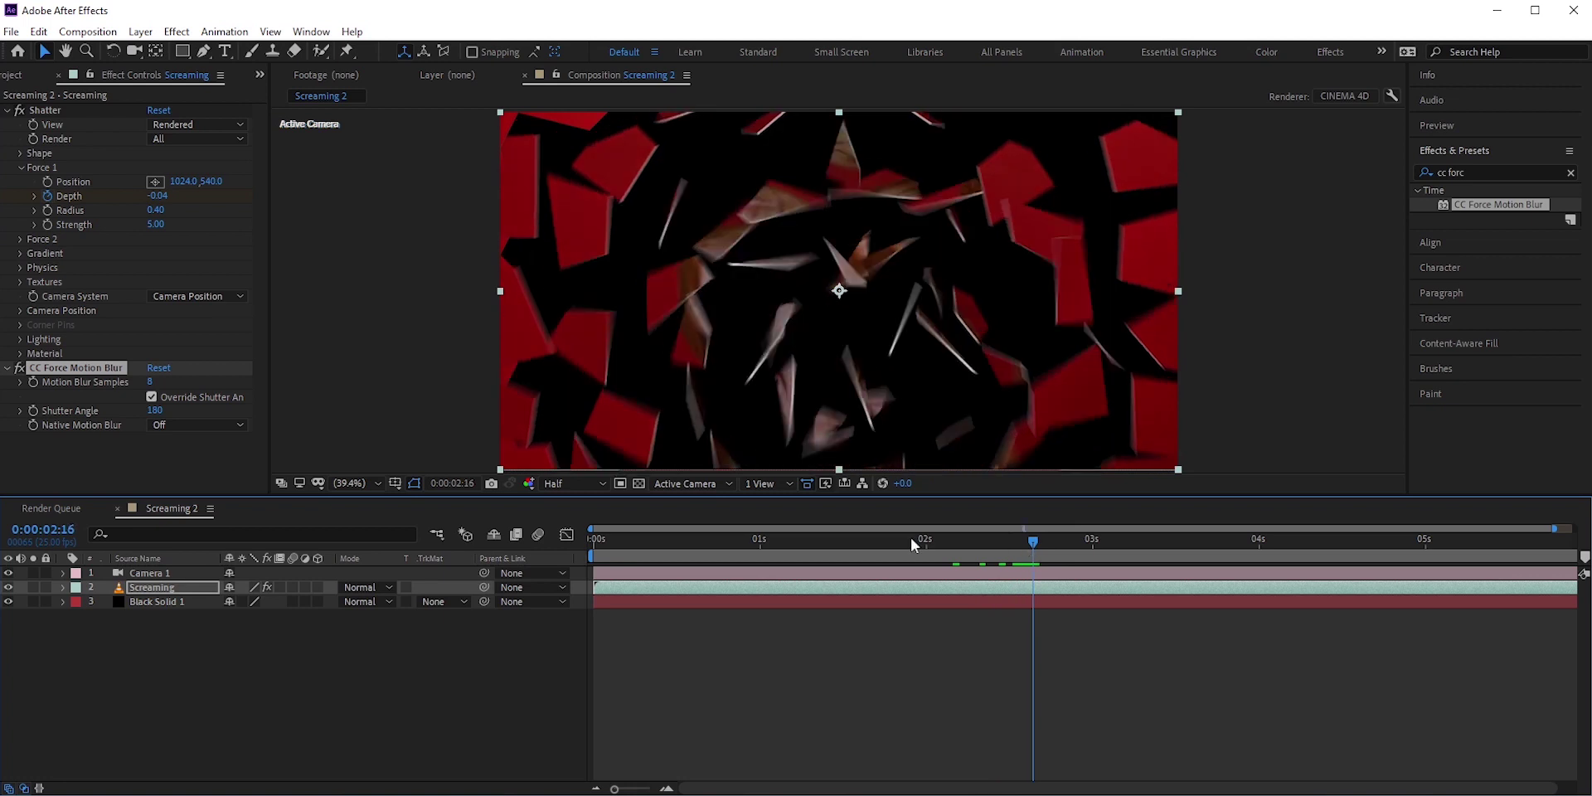
pyautogui.click(19, 369)
pyautogui.click(19, 369)
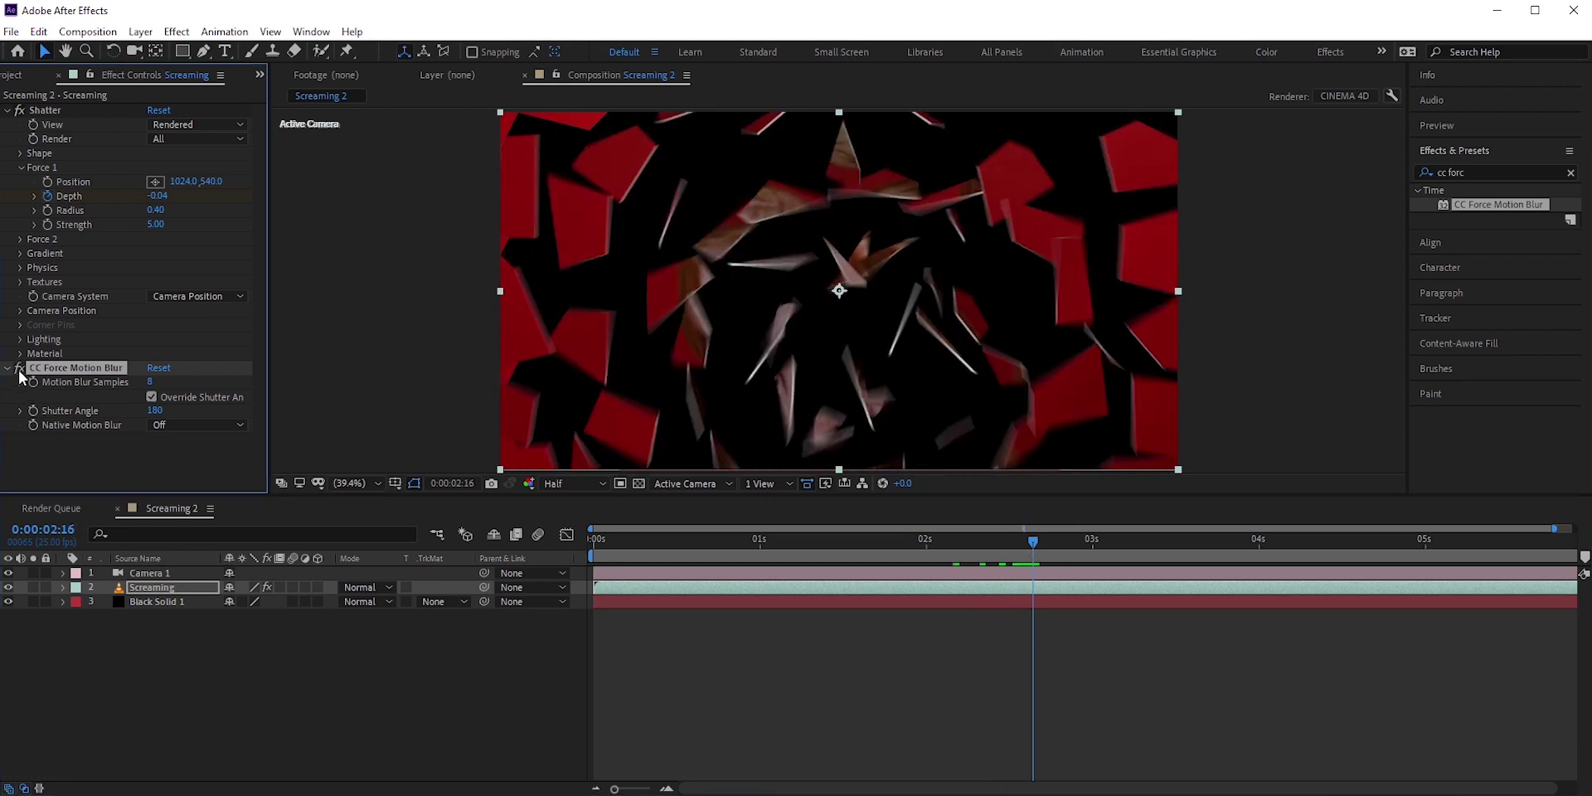
# - Collapse the effects and preview the shattering face around 0:00:02:14
pyautogui.keyDown('ctrl'); pyautogui.click(10, 115); pyautogui.keyUp('ctrl')
pyautogui.press('pageup')
pyautogui.press('pageup')
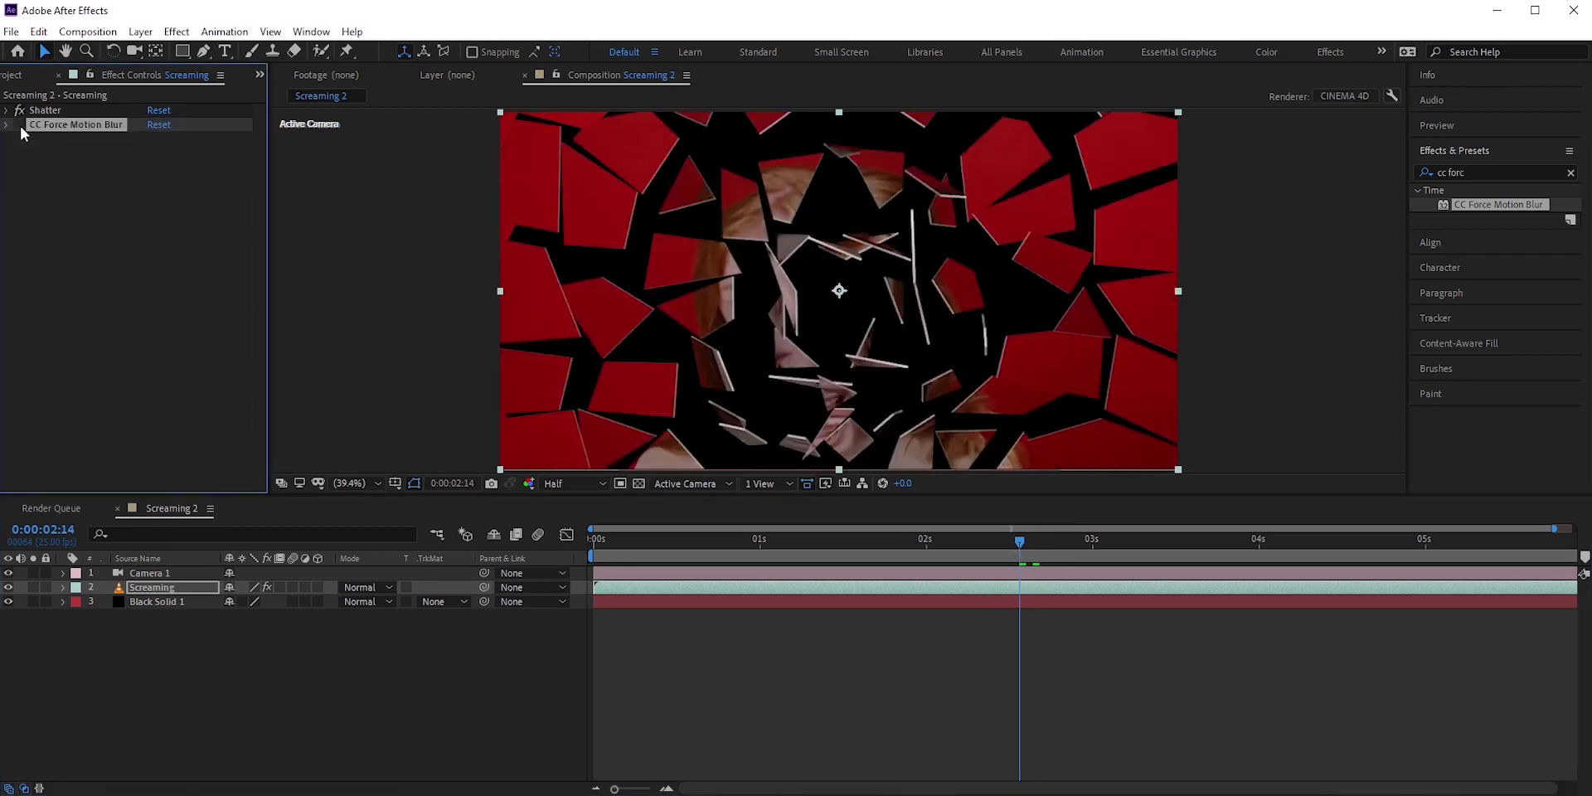
pyautogui.moveTo(1000, 541); pyautogui.dragTo(968, 554)
# - Add a wiggle(5,10) expression to Screaming's Position and preview the shake
pyautogui.click(142, 592)
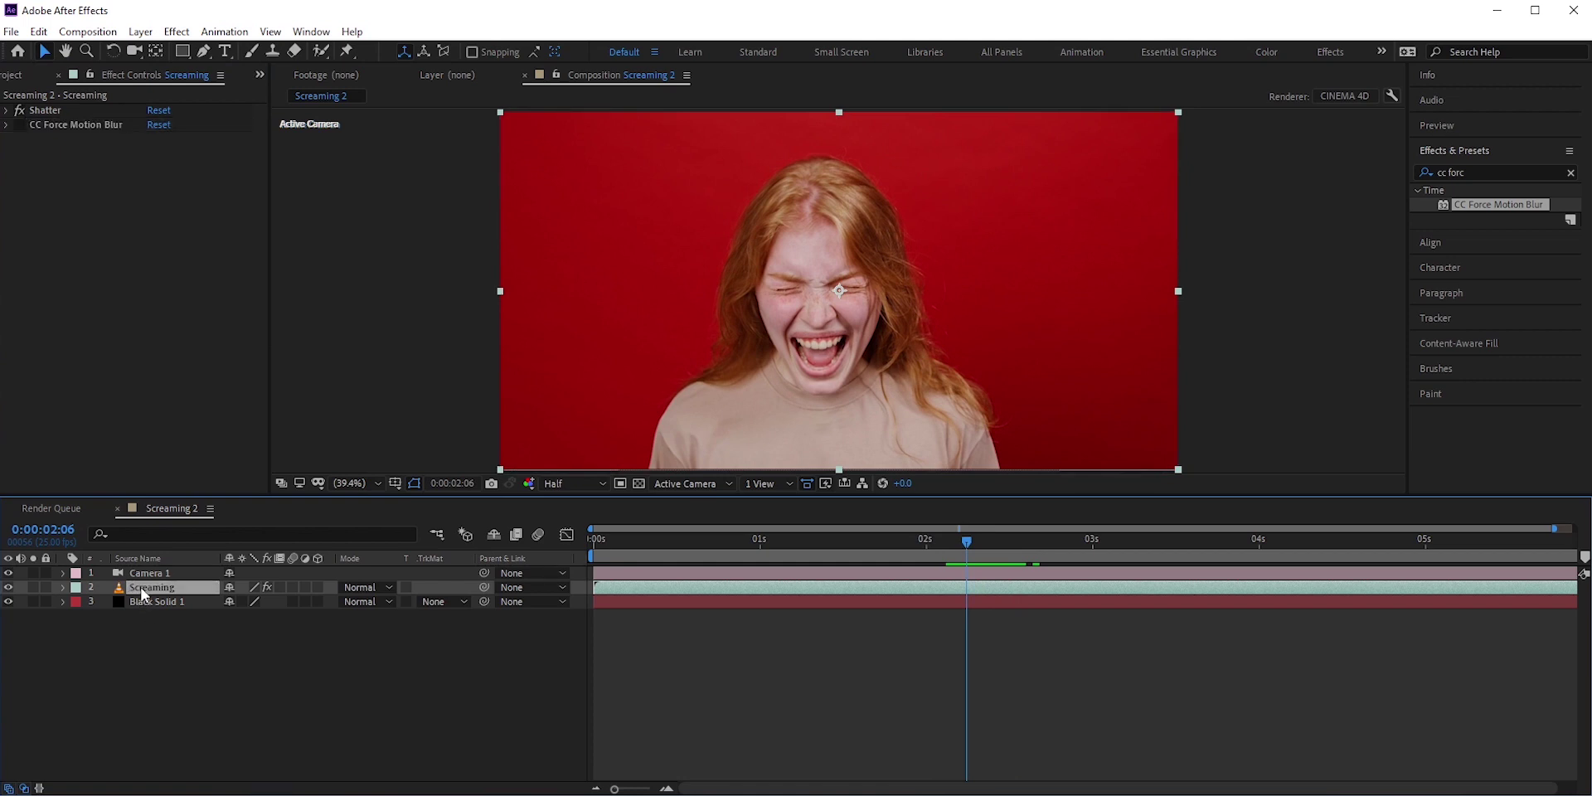
pyautogui.press('p')
pyautogui.keyDown('alt'); pyautogui.click(106, 601); pyautogui.keyUp('alt')
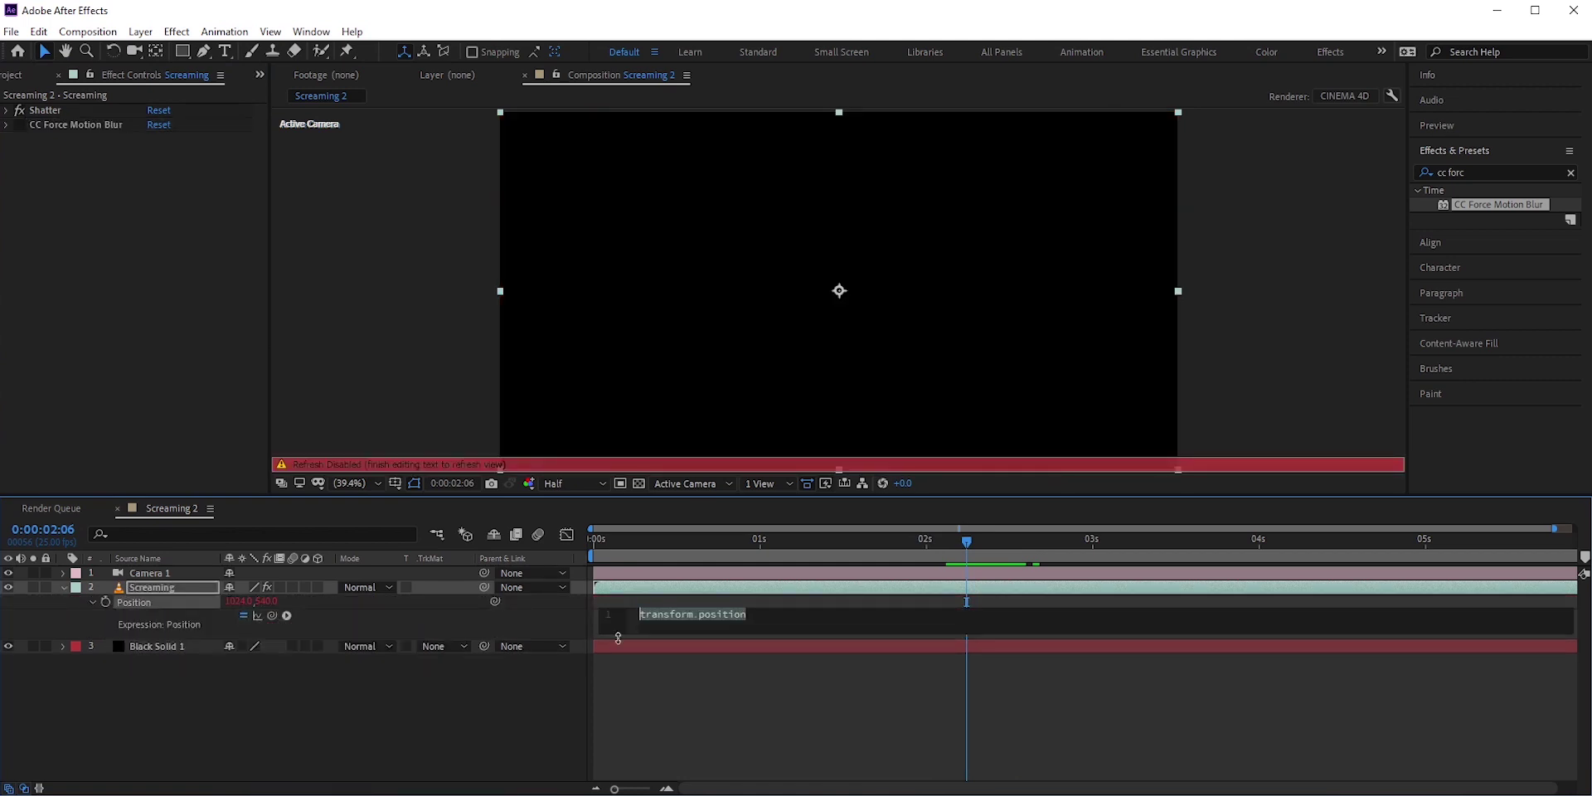
pyautogui.write('w')
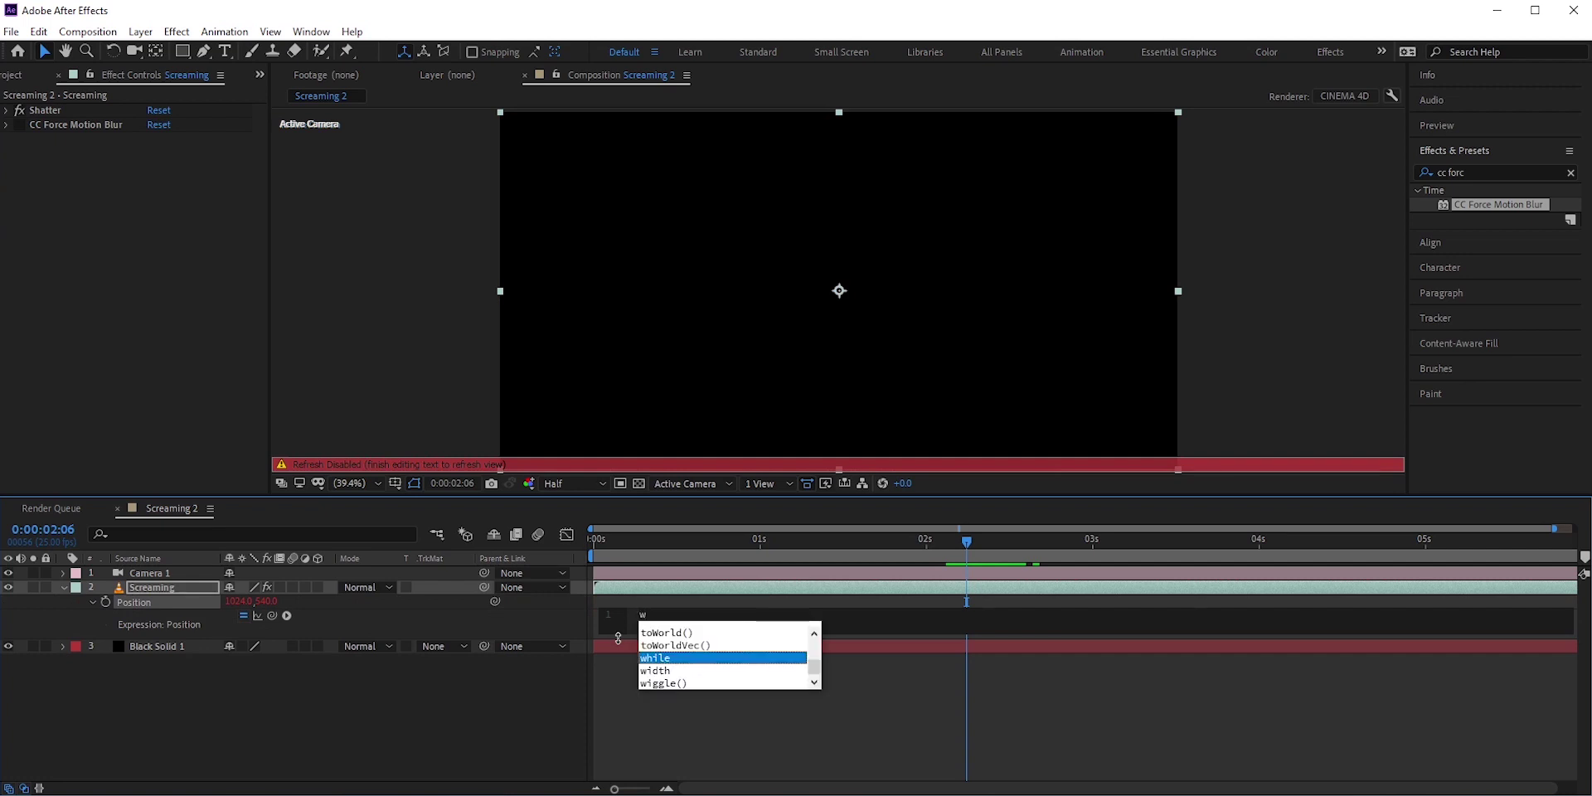
pyautogui.write('iggle')
pyautogui.press('Return')
pyautogui.write('5,10)')
pyautogui.click(795, 698)
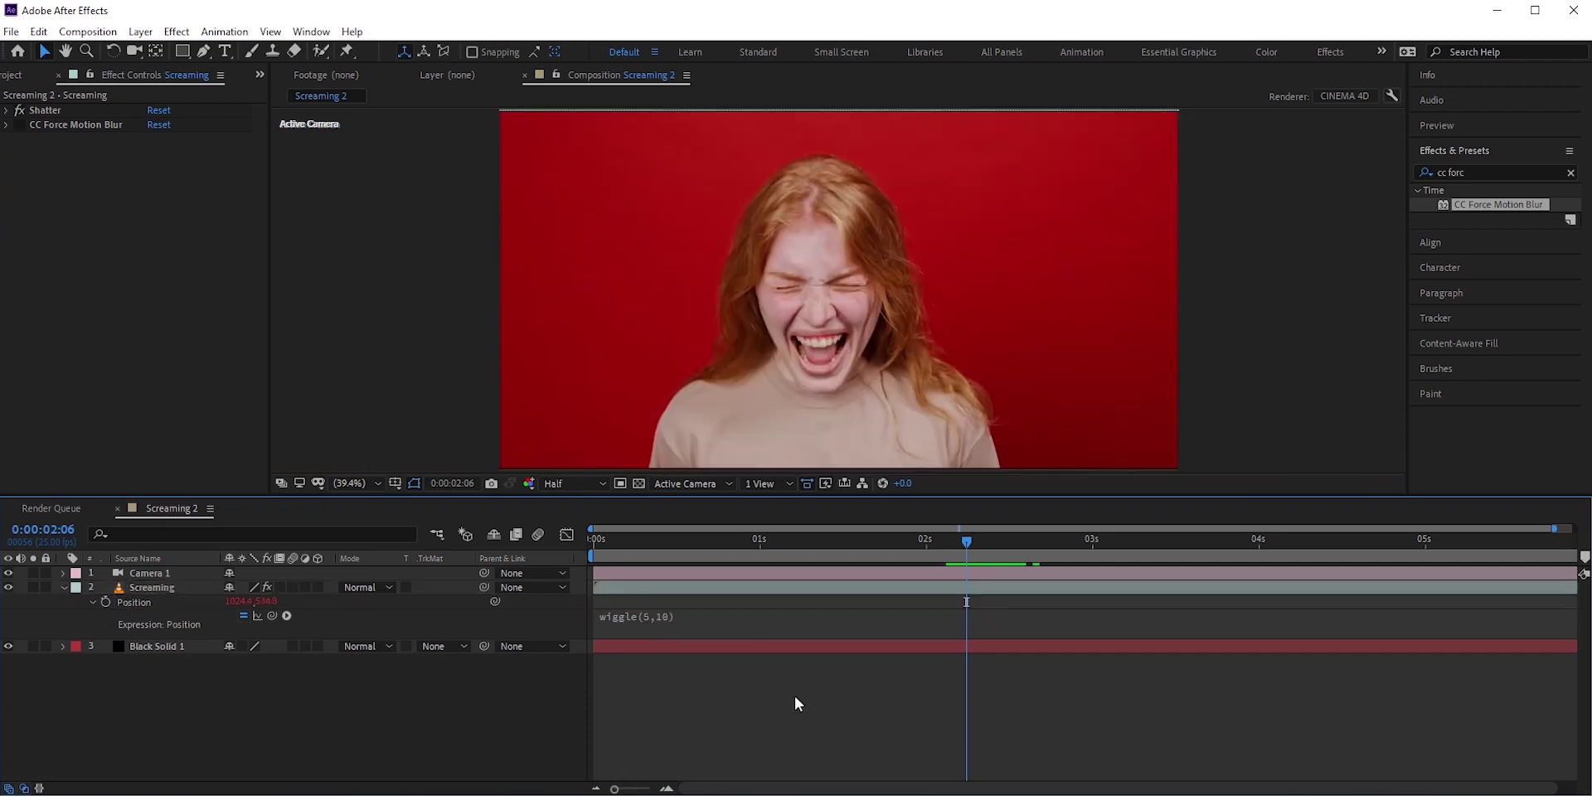
pyautogui.moveTo(959, 540)
pyautogui.mouseDown()
pyautogui.moveTo(904, 545)
pyautogui.moveTo(1007, 545)
pyautogui.moveTo(948, 550)
pyautogui.mouseUp()
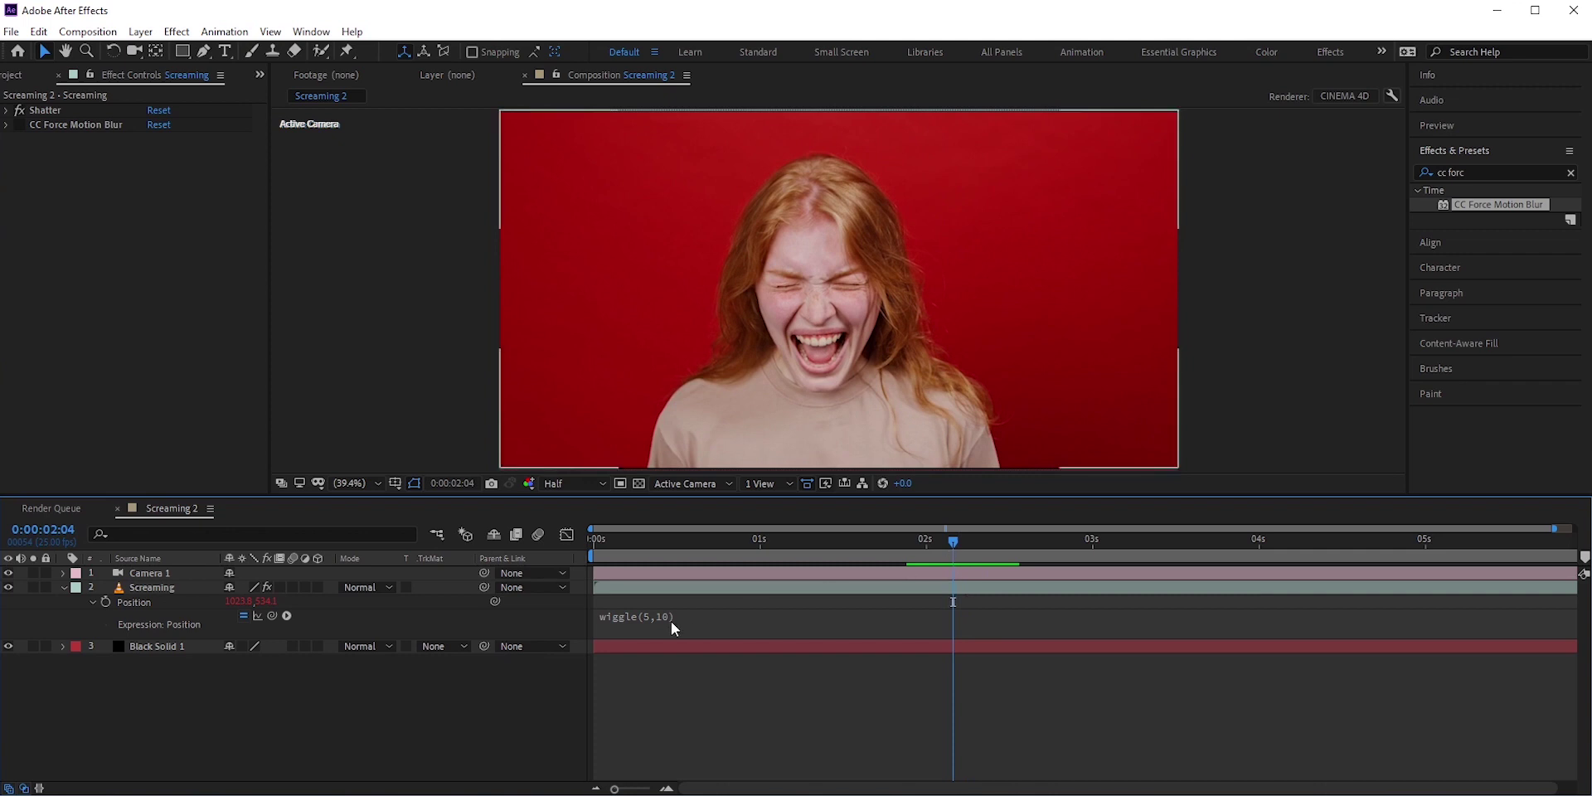
# - Apply Slider Control to Screaming and pick-whip the wiggle amount 10 to its Slider
pyautogui.press('space')
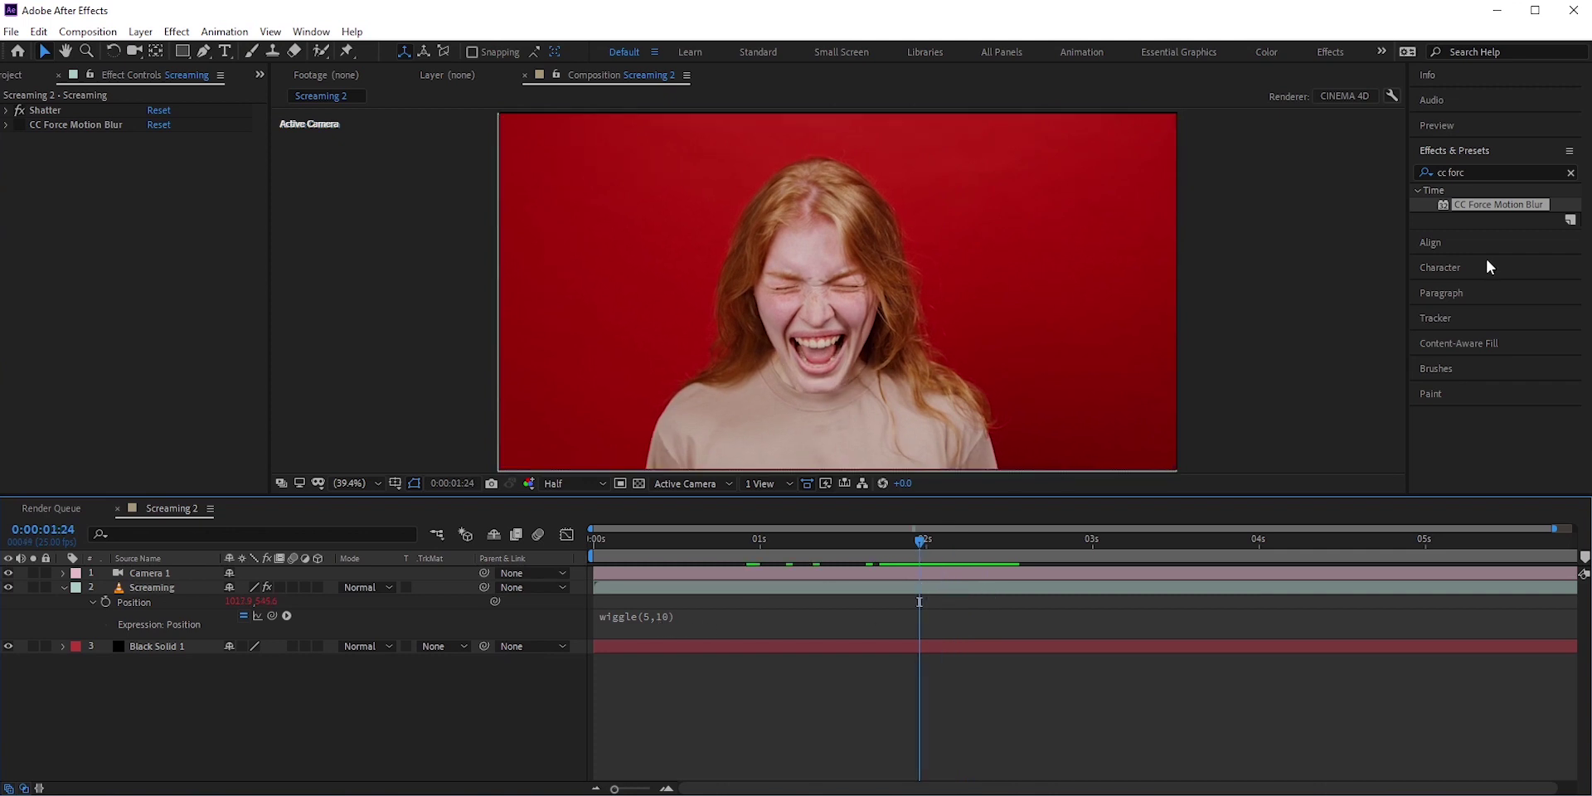
pyautogui.tripleClick(1484, 170)
pyautogui.write('slider')
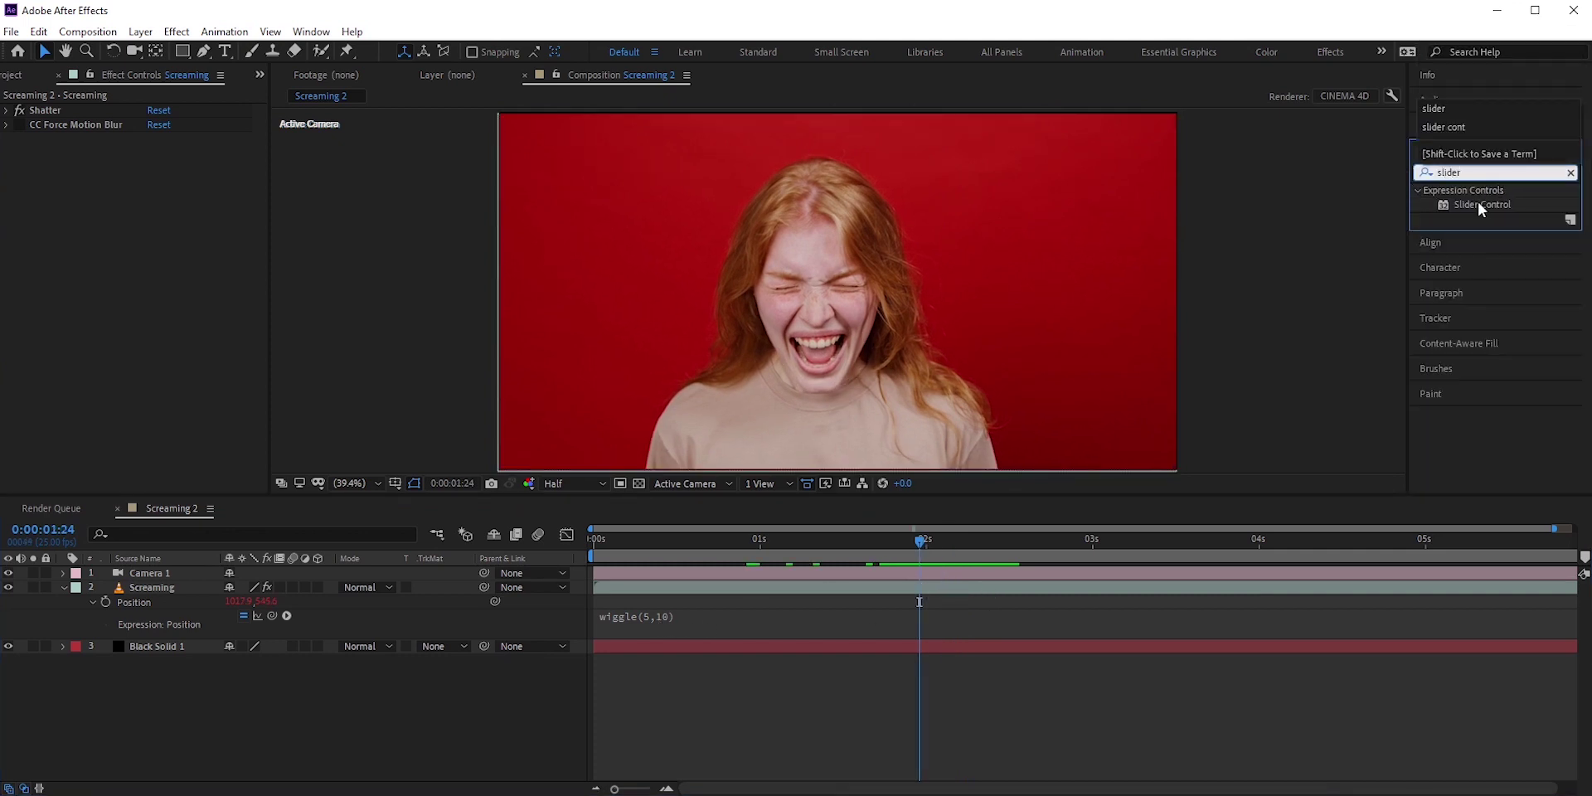
pyautogui.moveTo(1485, 204); pyautogui.dragTo(159, 342)
pyautogui.click(697, 629)
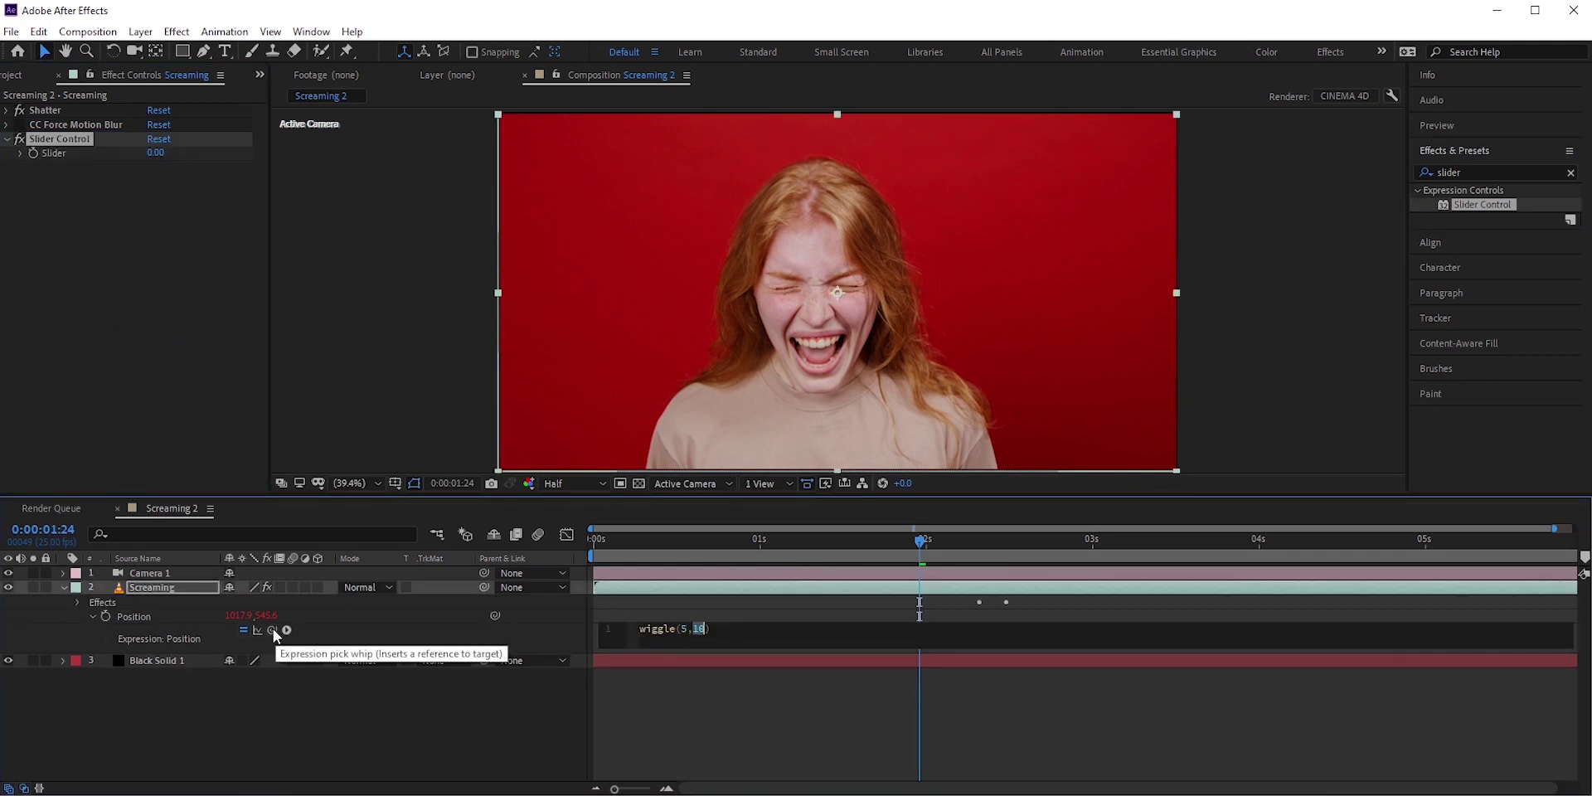
pyautogui.moveTo(275, 635); pyautogui.dragTo(51, 156)
pyautogui.click(823, 694)
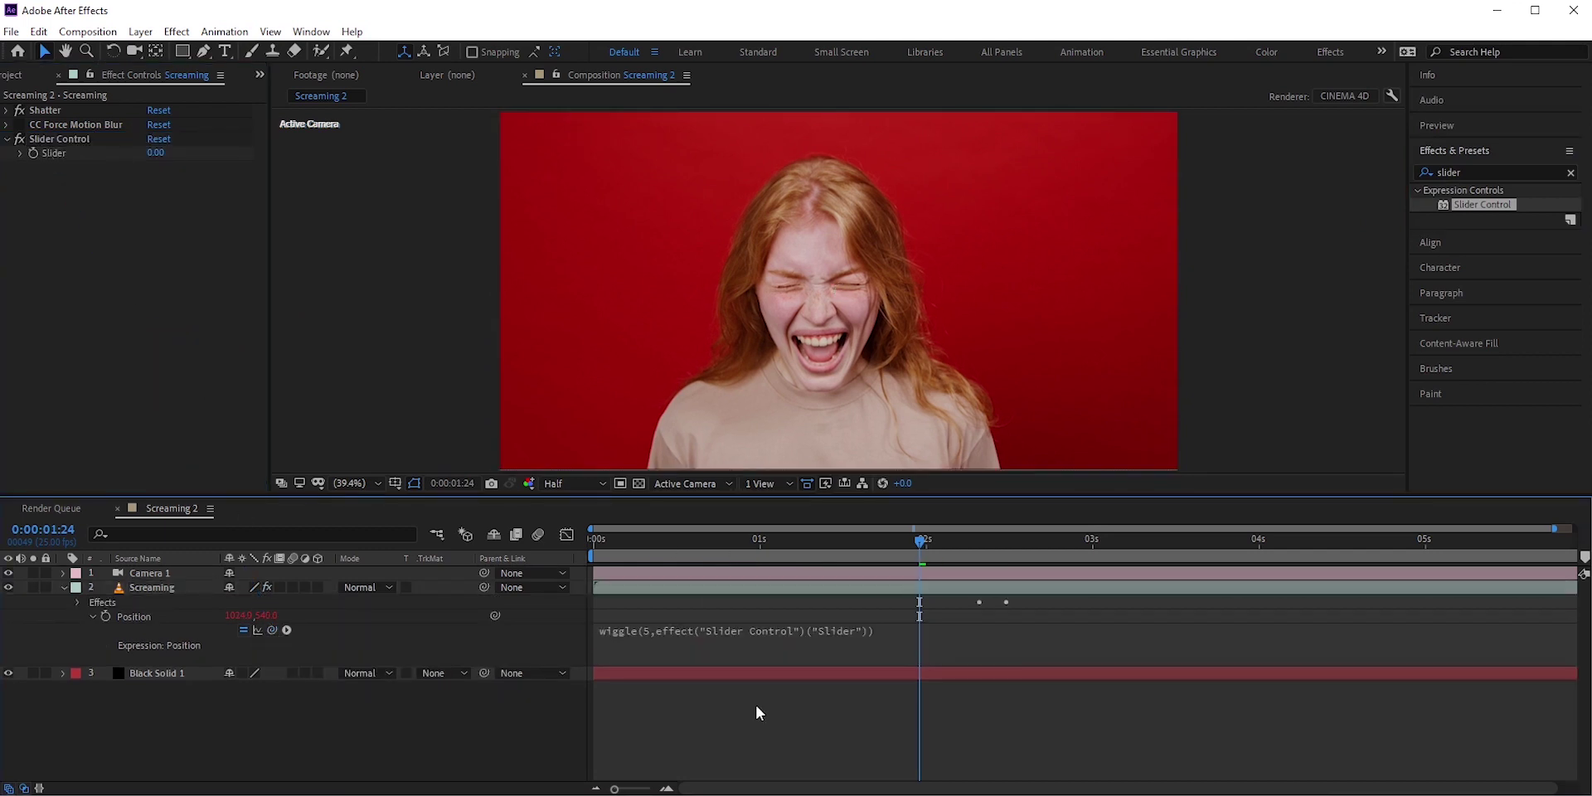
# - Test the slider by raising the shake amount to about 41, then back to 0
pyautogui.moveTo(924, 548)
pyautogui.mouseDown()
pyautogui.moveTo(951, 555)
pyautogui.moveTo(921, 555)
pyautogui.moveTo(946, 543)
pyautogui.mouseUp()
pyautogui.click(21, 154)
pyautogui.moveTo(44, 176); pyautogui.dragTo(124, 181)
pyautogui.moveTo(951, 554); pyautogui.dragTo(972, 554)
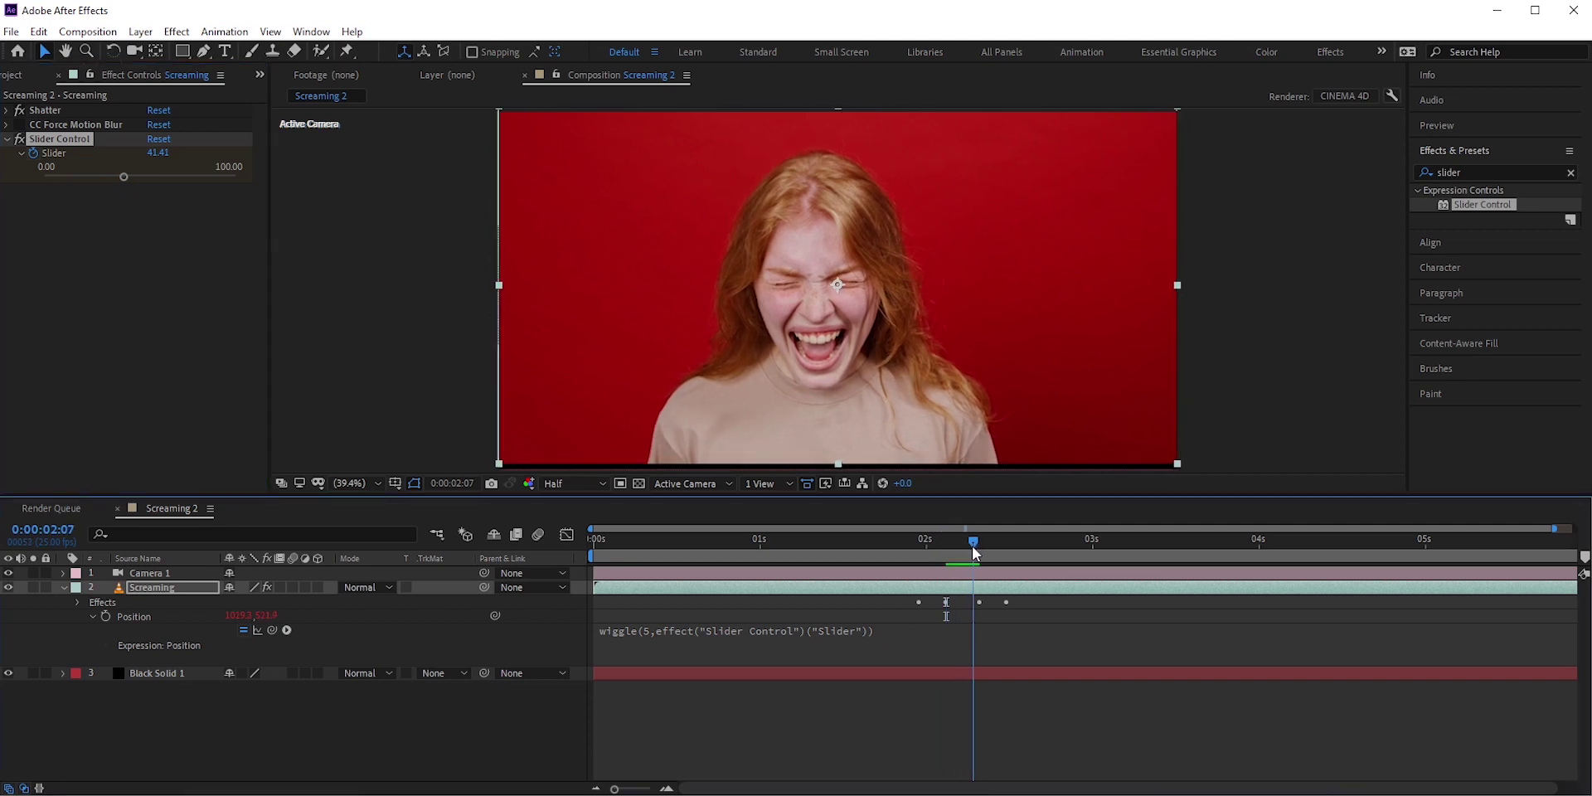
pyautogui.moveTo(124, 177); pyautogui.dragTo(45, 178)
pyautogui.moveTo(963, 551)
pyautogui.mouseDown()
pyautogui.moveTo(844, 544)
pyautogui.moveTo(979, 547)
pyautogui.moveTo(923, 554)
pyautogui.moveTo(940, 547)
pyautogui.mouseUp()
# - Scale the Screaming layer to 106% and check the framing at frame 0:00:01:05
pyautogui.click(153, 587)
pyautogui.press('s')
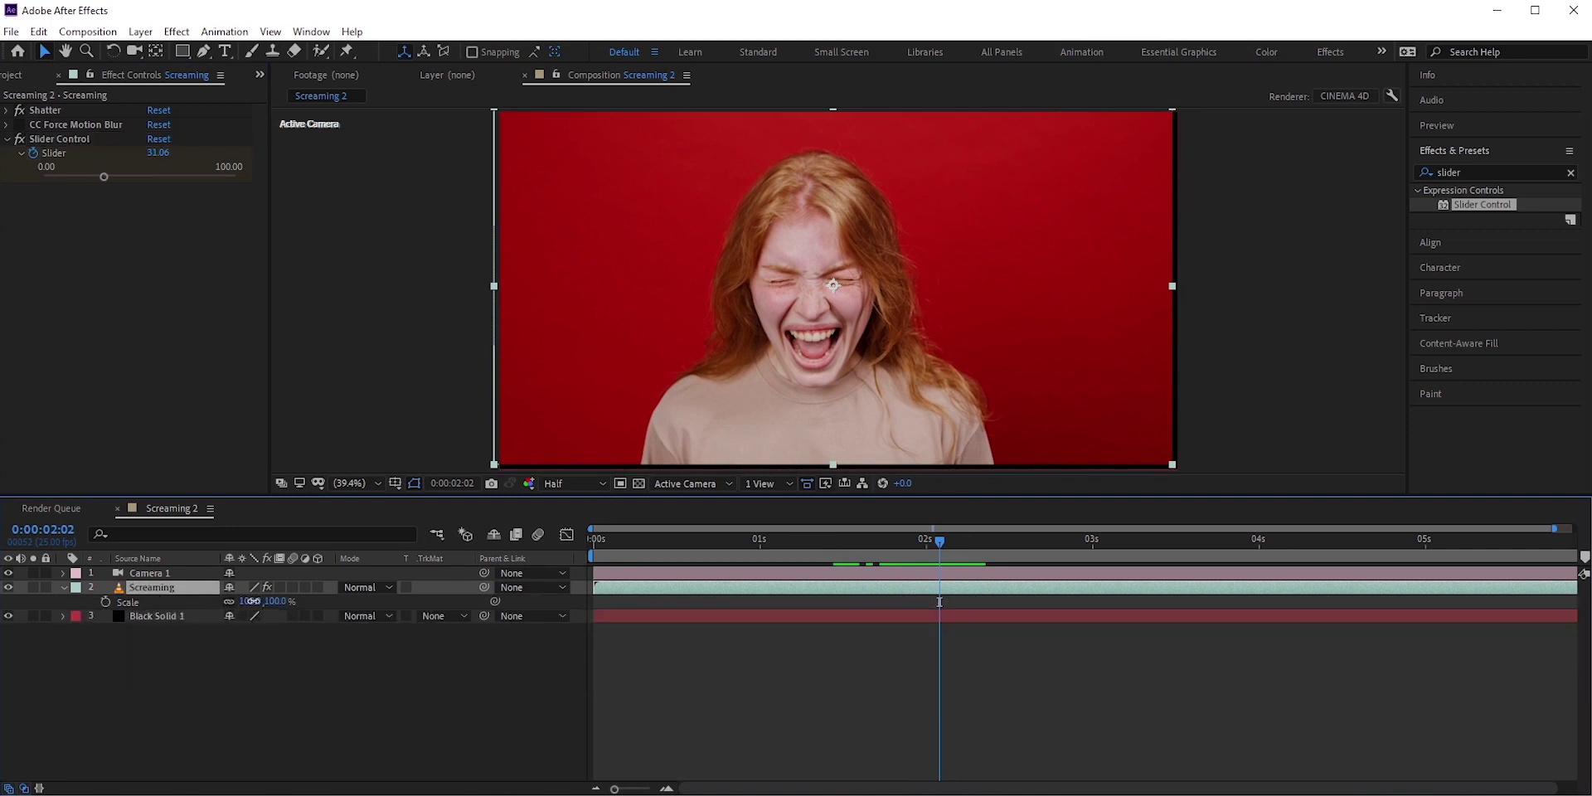
pyautogui.moveTo(251, 601); pyautogui.dragTo(720, 626)
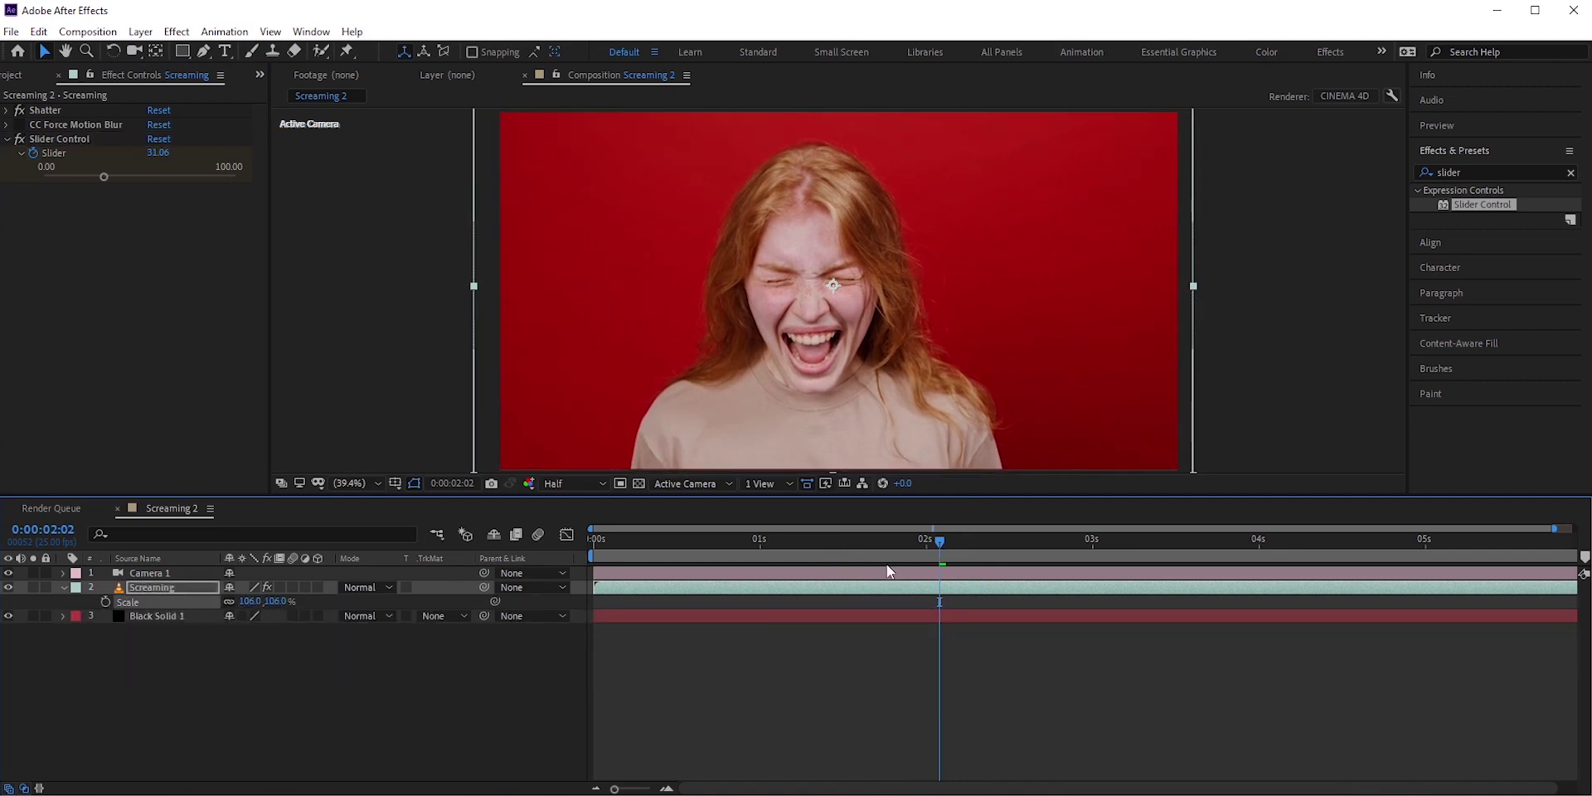
pyautogui.moveTo(935, 545); pyautogui.dragTo(794, 545)
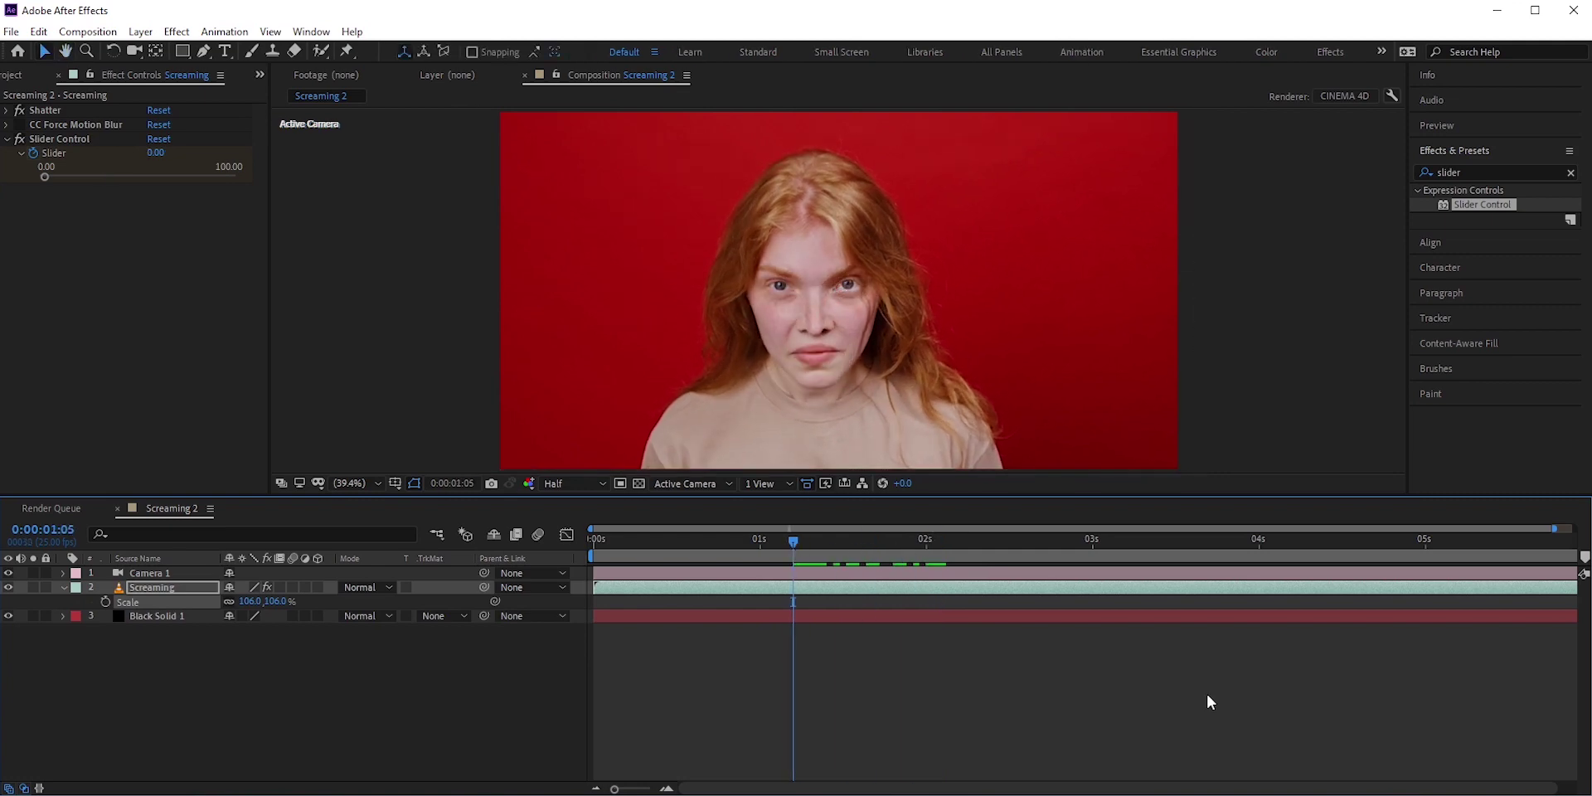